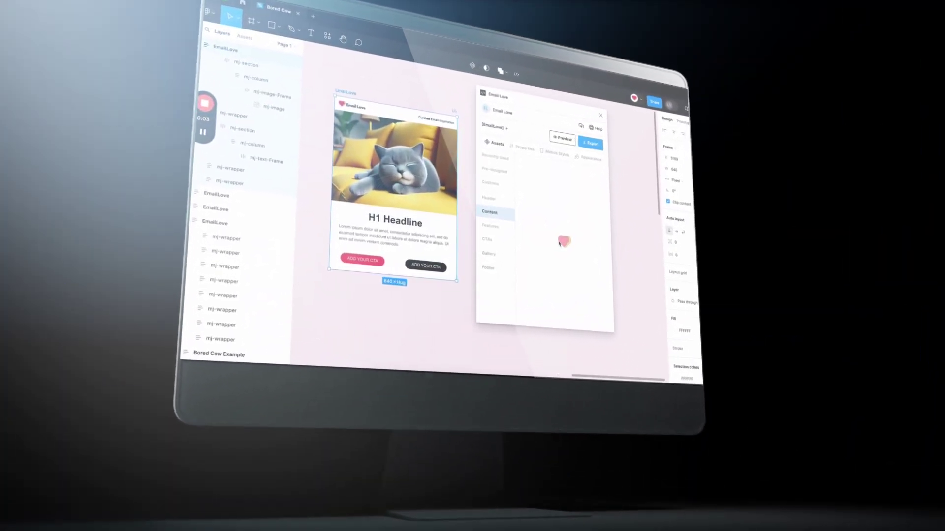
- Preview the sample email at iPhone 14 Pro Max size, trying dark mode then returning to light
scroll(566, 236, down, 3)
scroll(596, 231, down, 3)
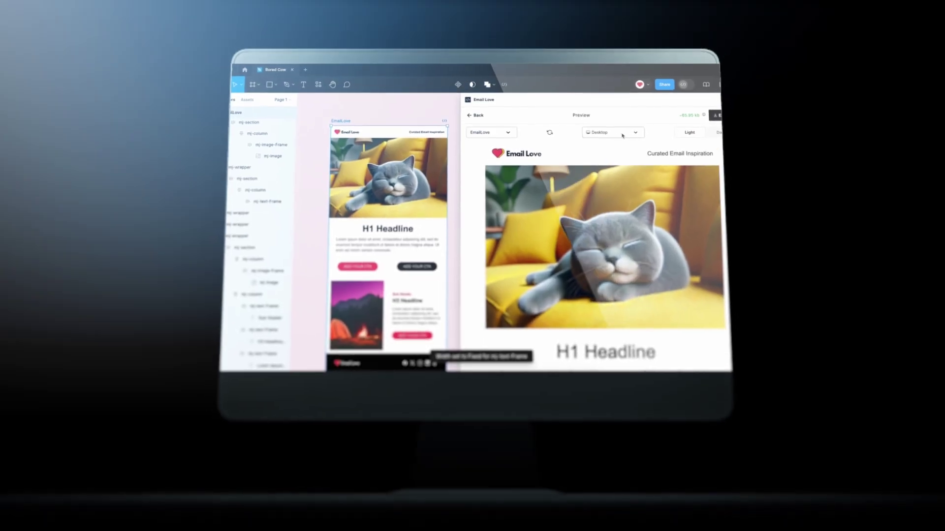
click(618, 143)
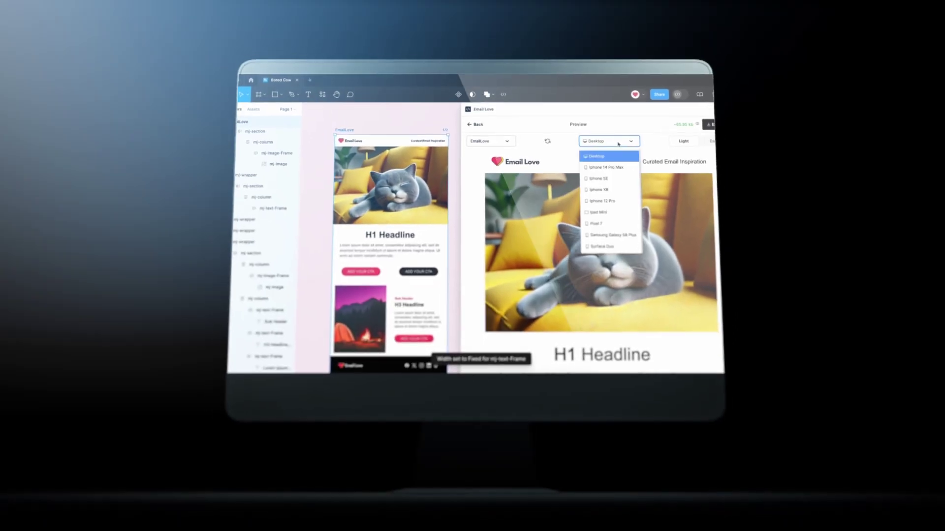
click(605, 168)
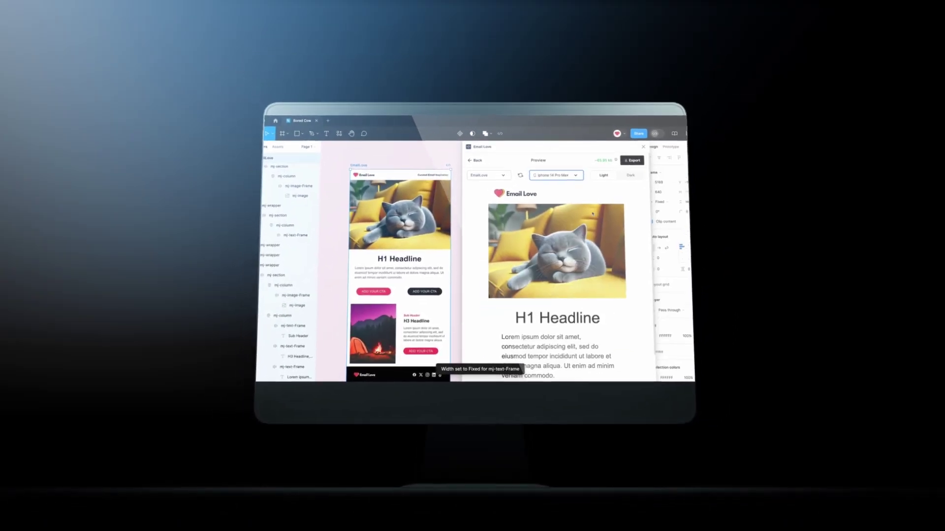
scroll(556, 295, down, 3)
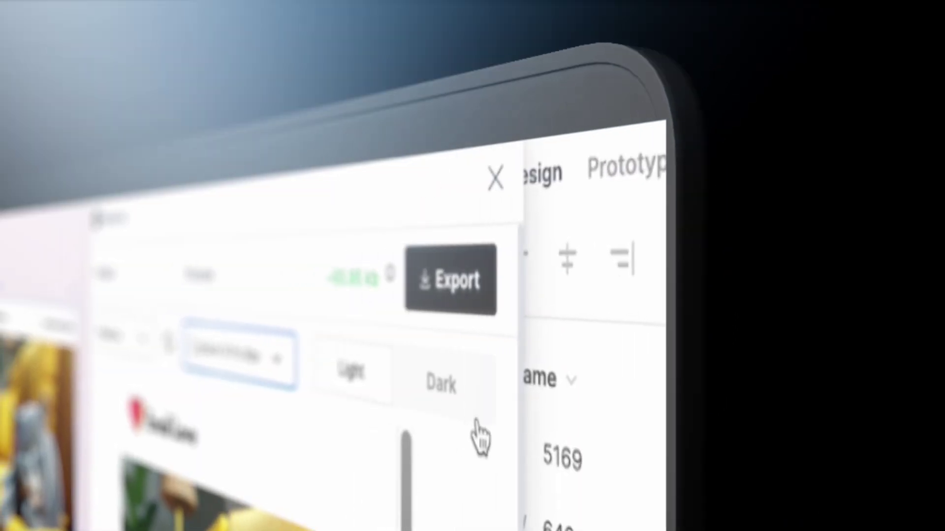
click(630, 176)
click(457, 389)
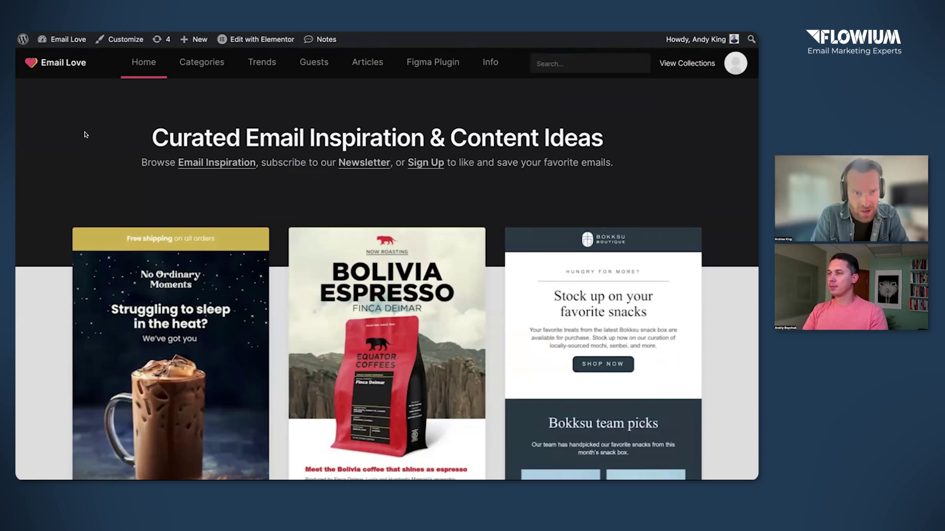
- Open the No Ordinary Moments email card and scroll through its description and design
scroll(272, 186, down, 1)
scroll(272, 185, down, 1)
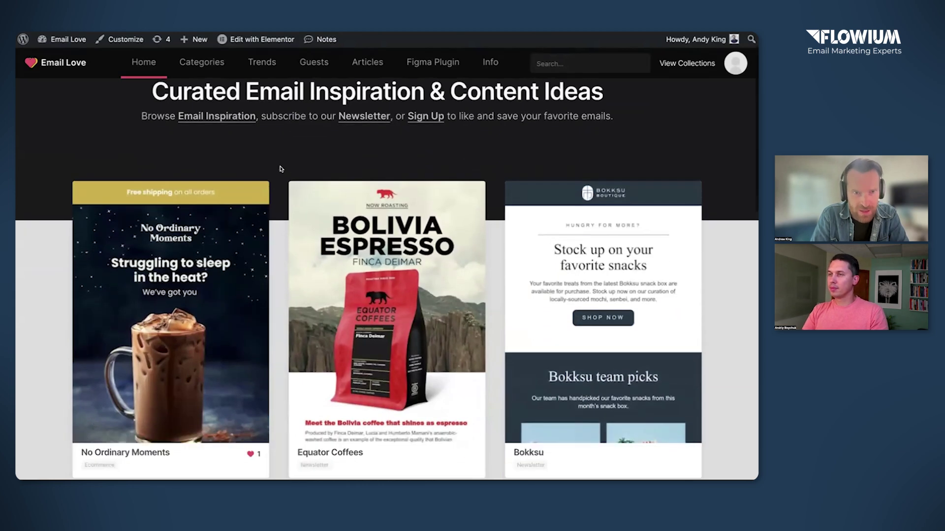
mouse_move(194, 294)
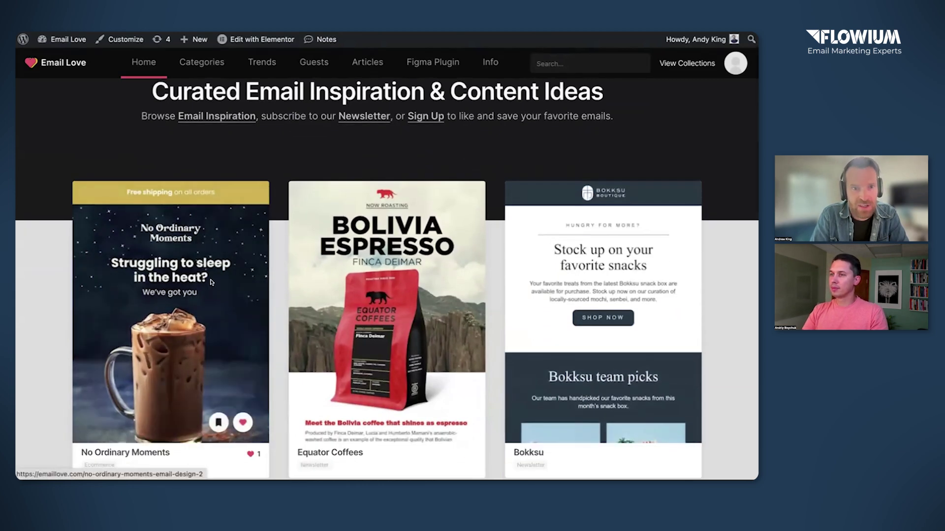
click(213, 279)
scroll(428, 214, down, 1)
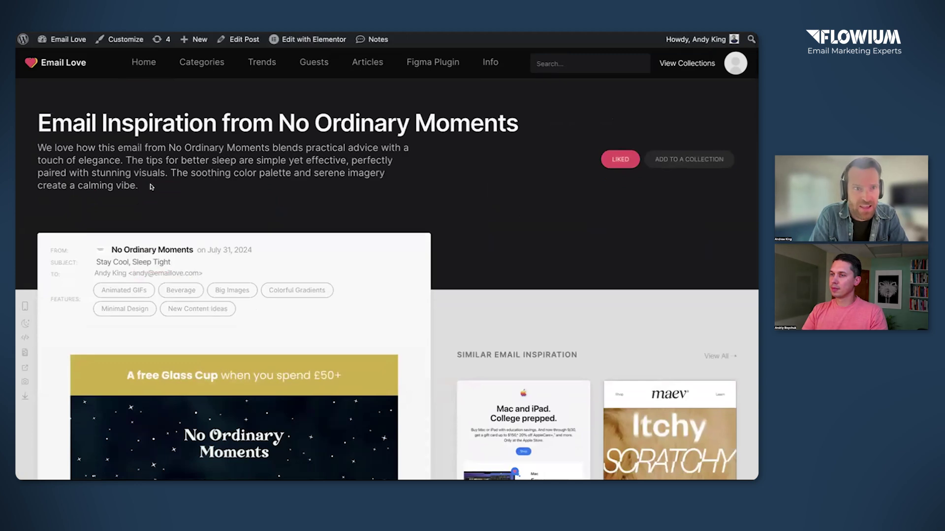
scroll(114, 239, down, 1)
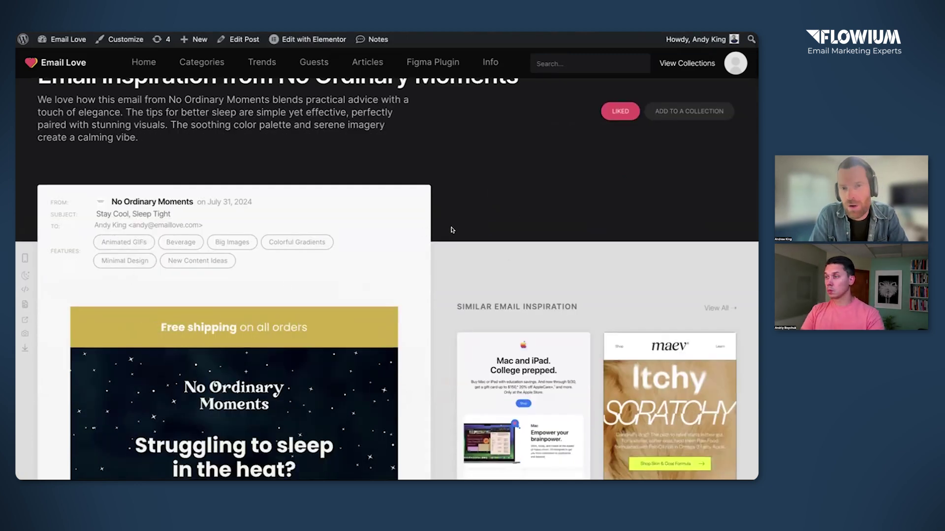
scroll(444, 305, down, 4)
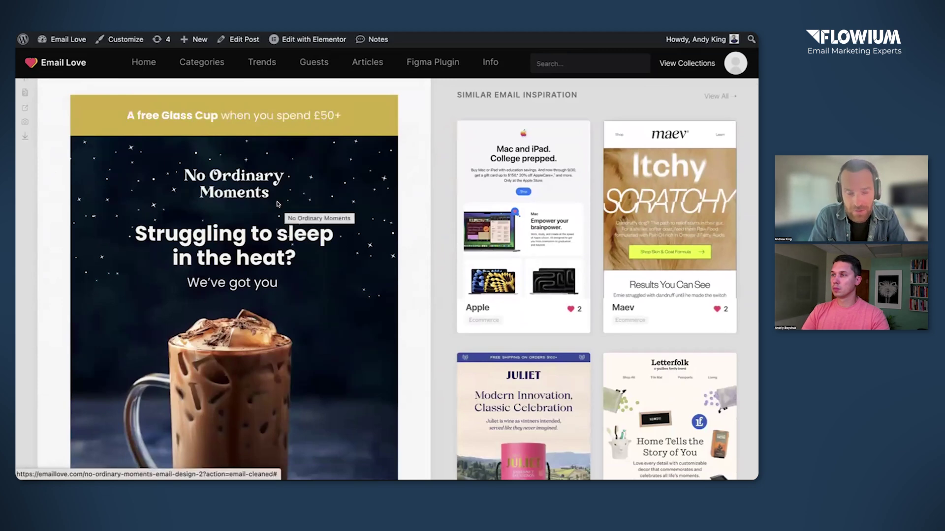
scroll(430, 247, down, 12)
scroll(187, 125, down, 1)
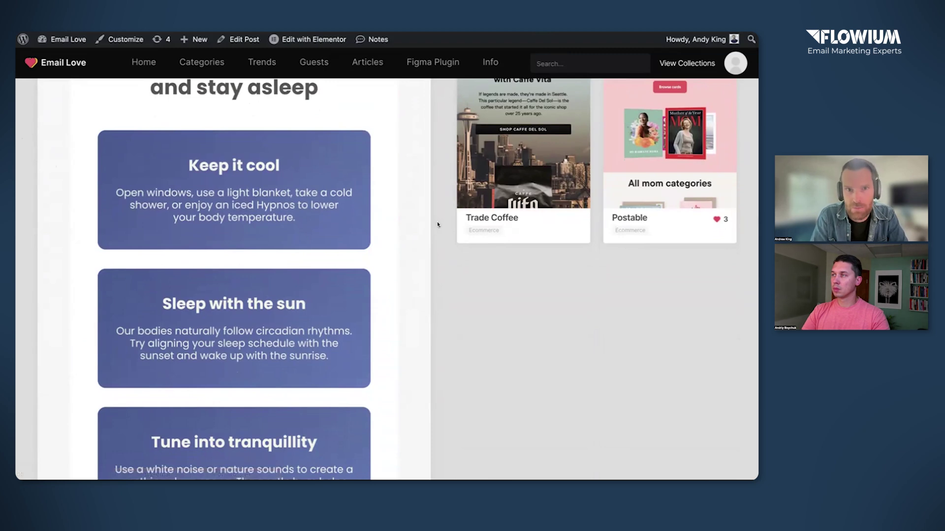
scroll(437, 225, down, 6)
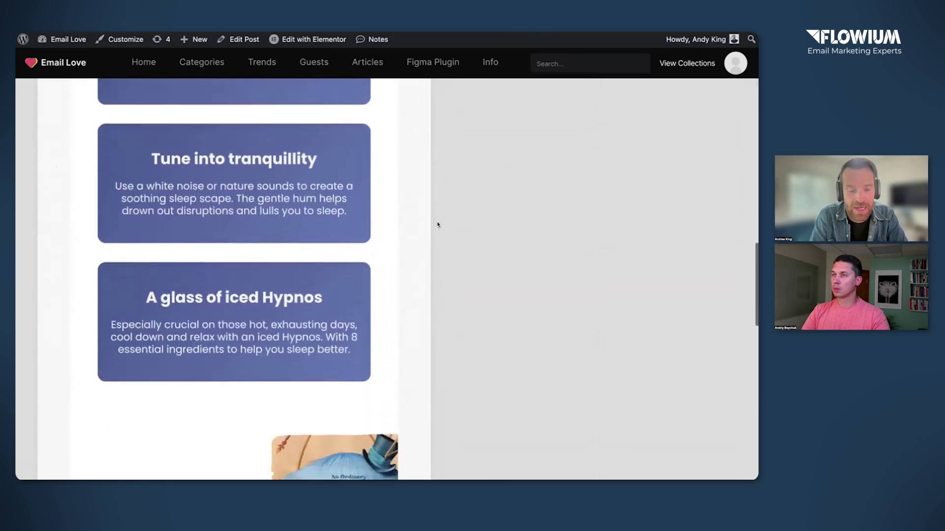
scroll(437, 225, down, 4)
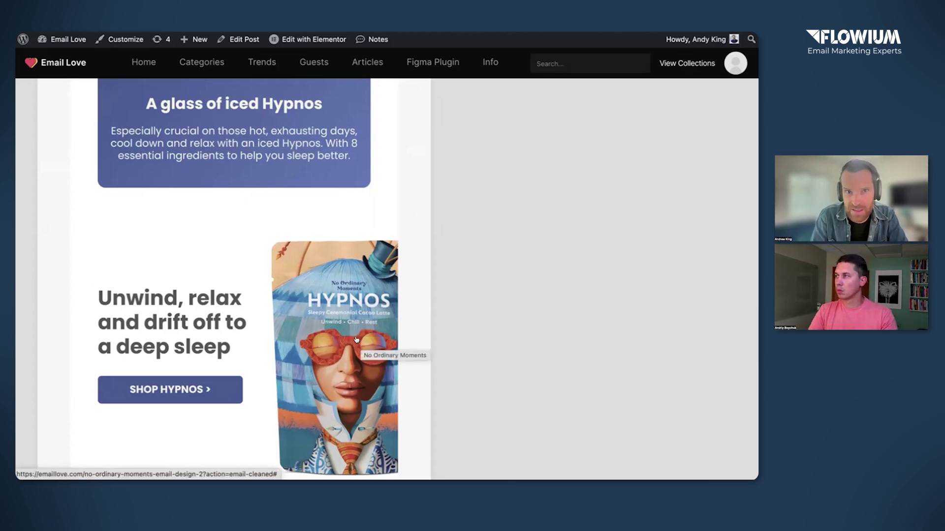
scroll(436, 282, down, 8)
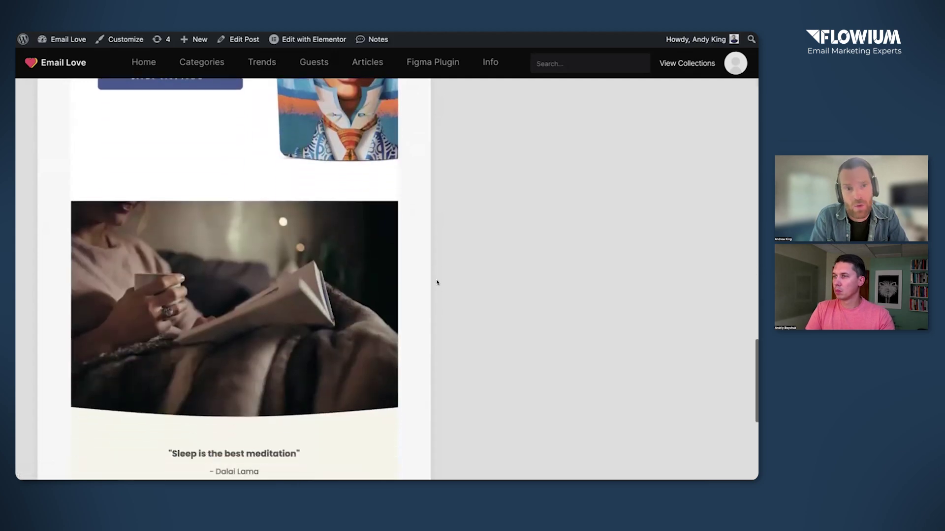
scroll(436, 282, down, 2)
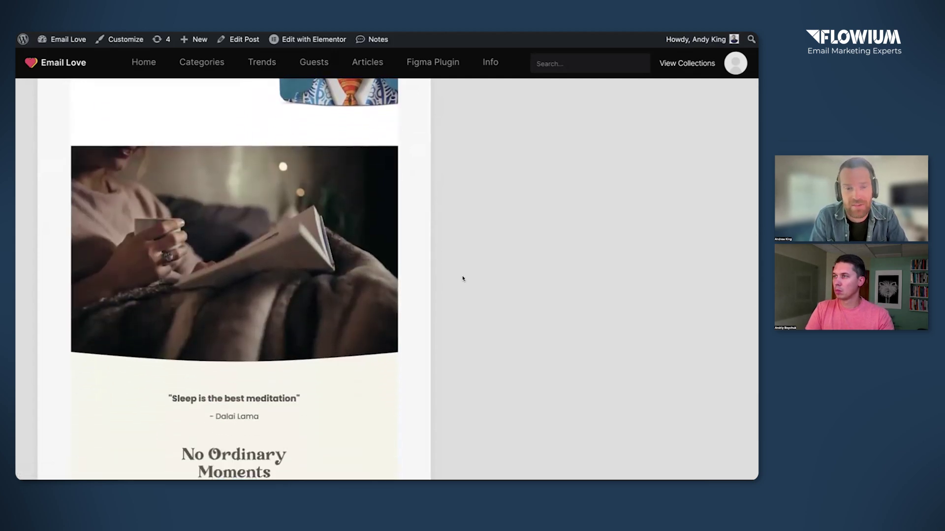
scroll(465, 267, down, 1)
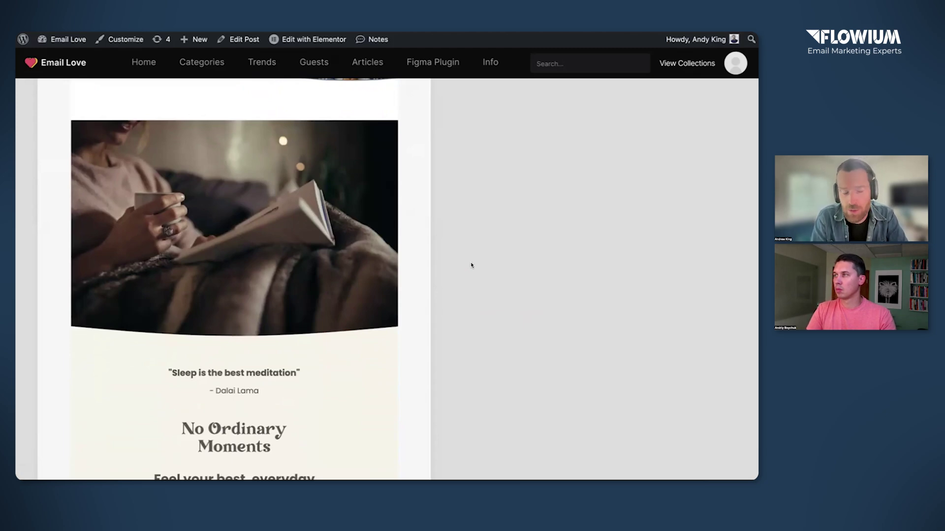
scroll(470, 266, down, 2)
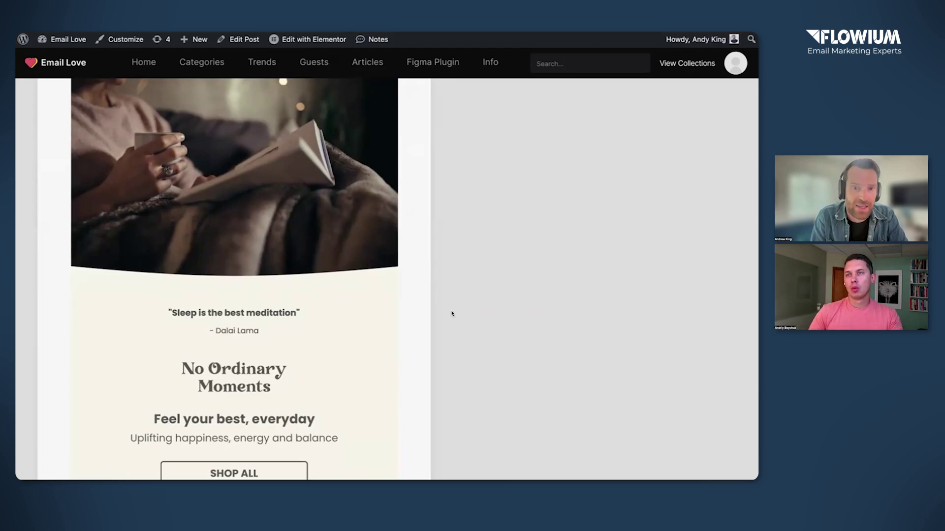
scroll(453, 310, down, 2)
scroll(445, 309, down, 1)
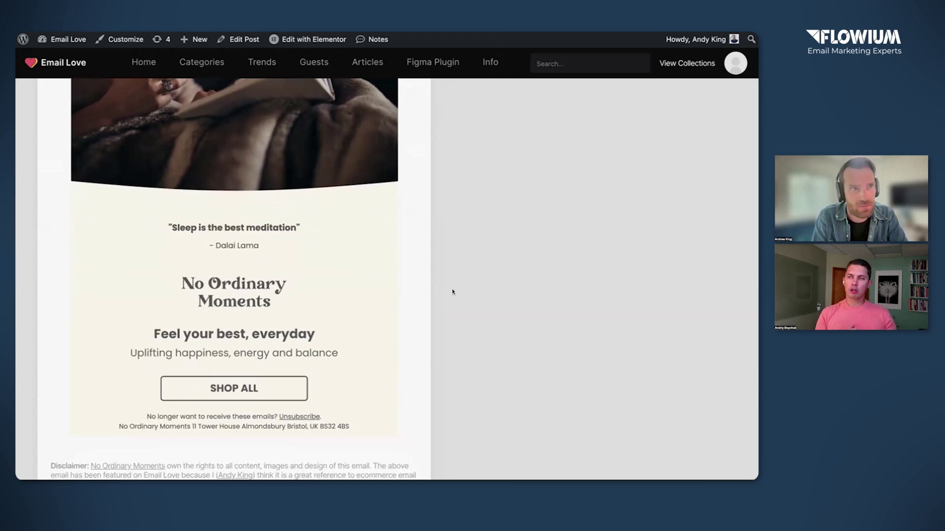
scroll(452, 291, up, 20)
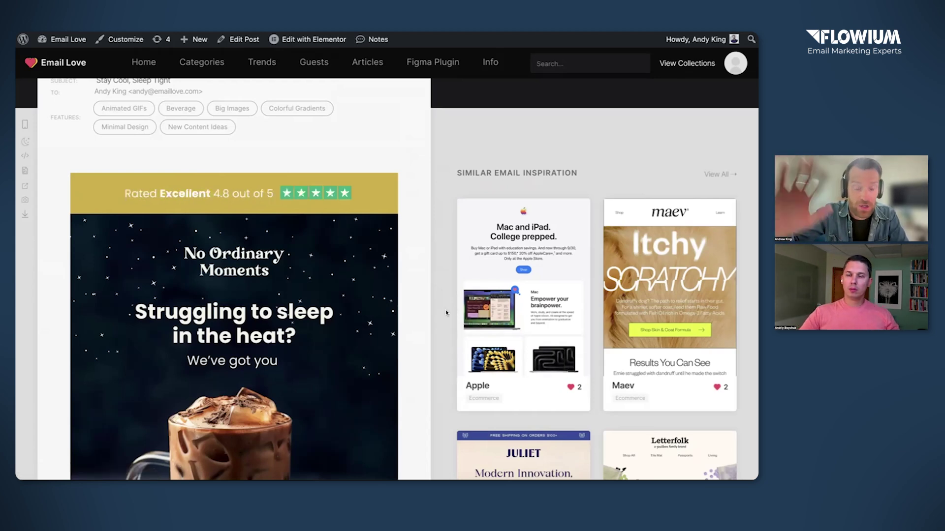
scroll(445, 315, down, 2)
scroll(443, 322, down, 2)
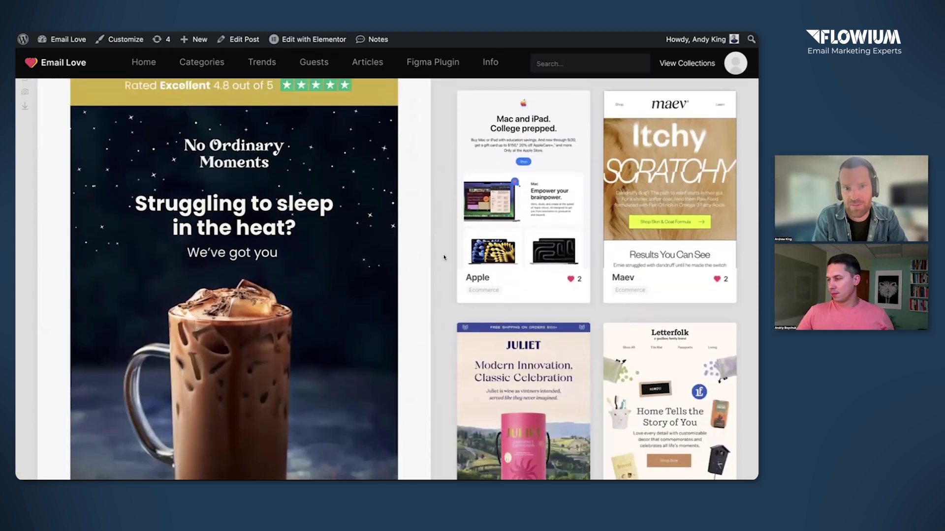
scroll(444, 257, up, 4)
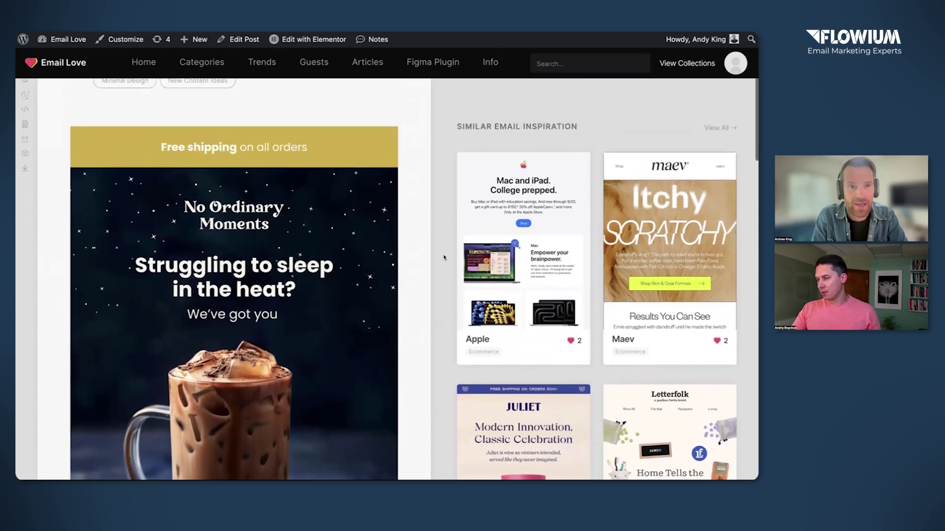
scroll(444, 257, up, 8)
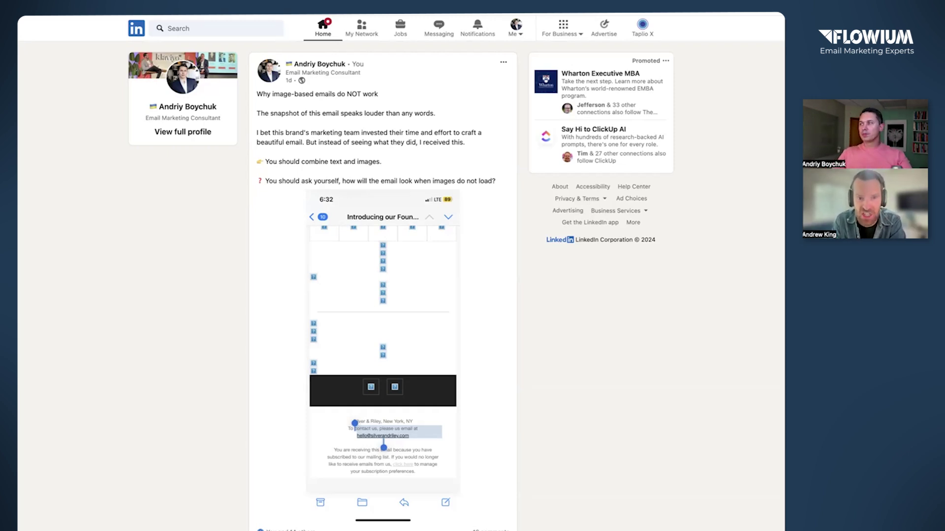
- Expand the full LinkedIn comment and highlight its sentence about the EU accessibility act
scroll(338, 333, down, 3)
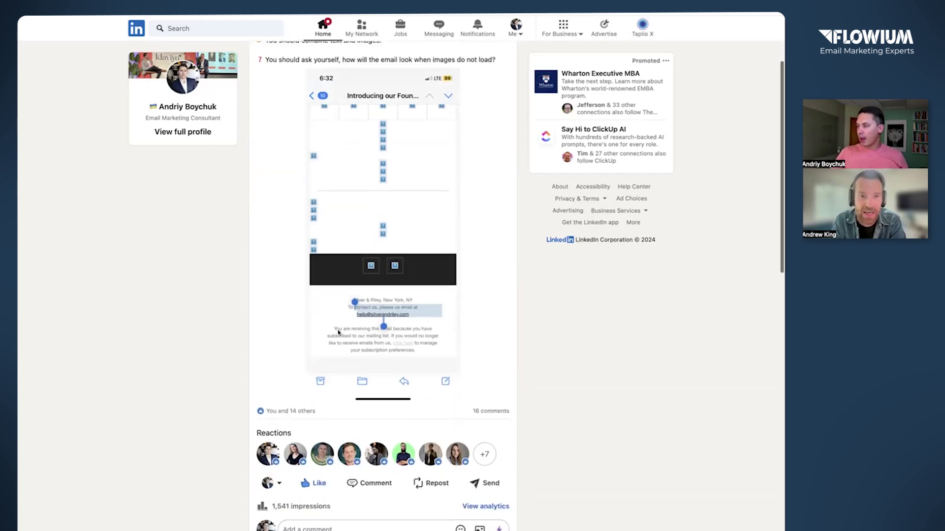
scroll(338, 337, down, 12)
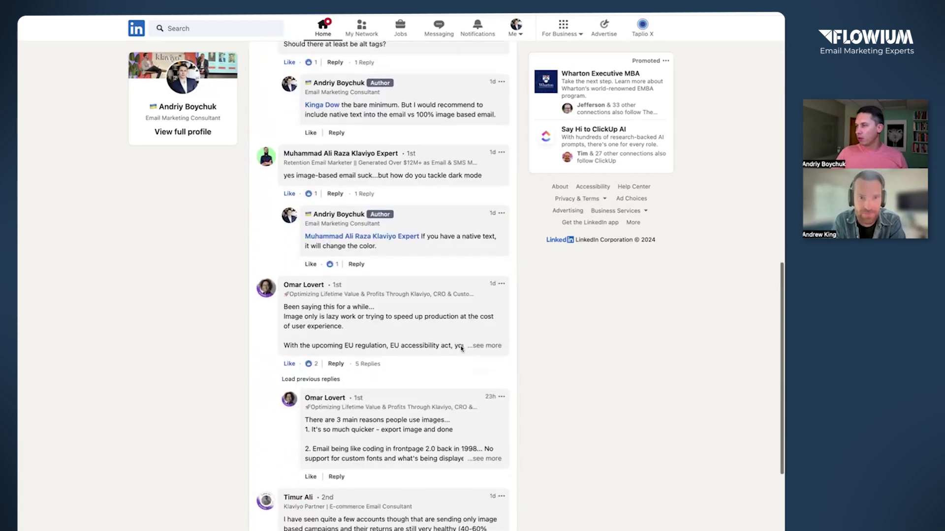
click(476, 349)
scroll(428, 335, down, 1)
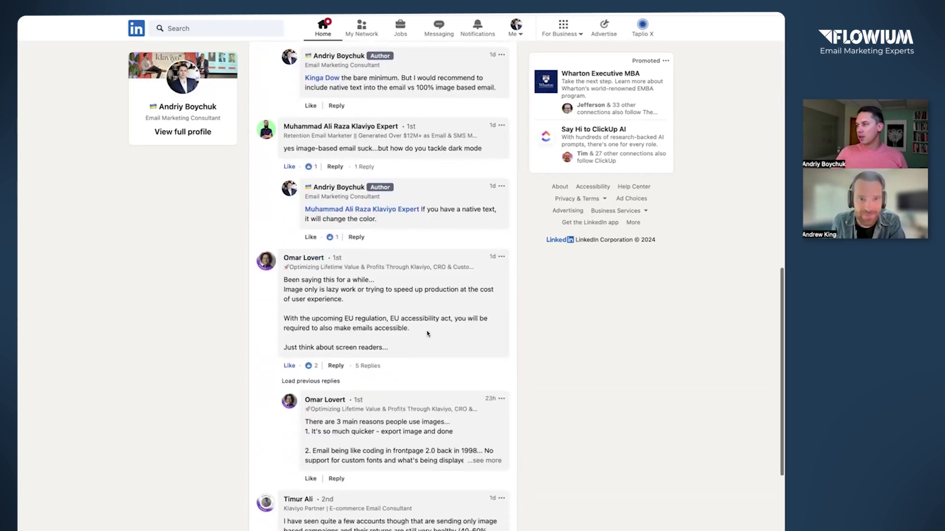
drag(427, 334, 284, 318)
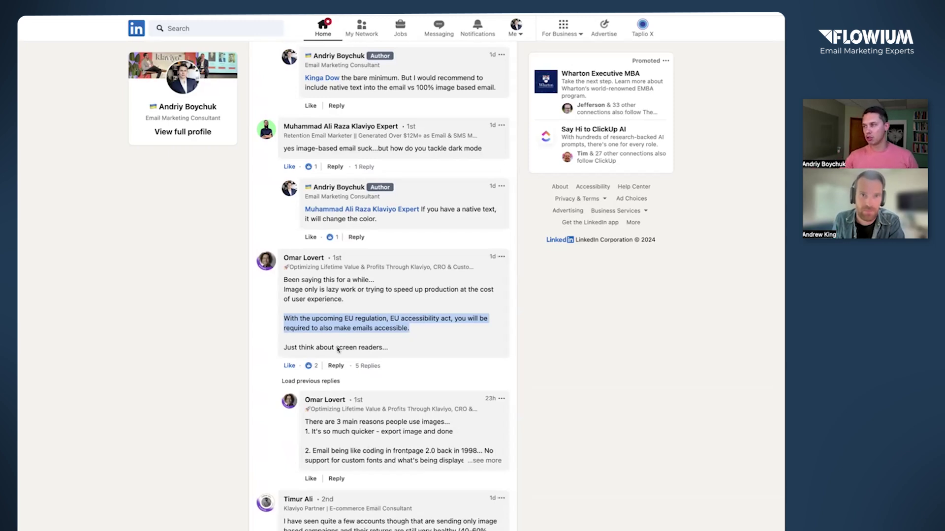
scroll(315, 344, down, 1)
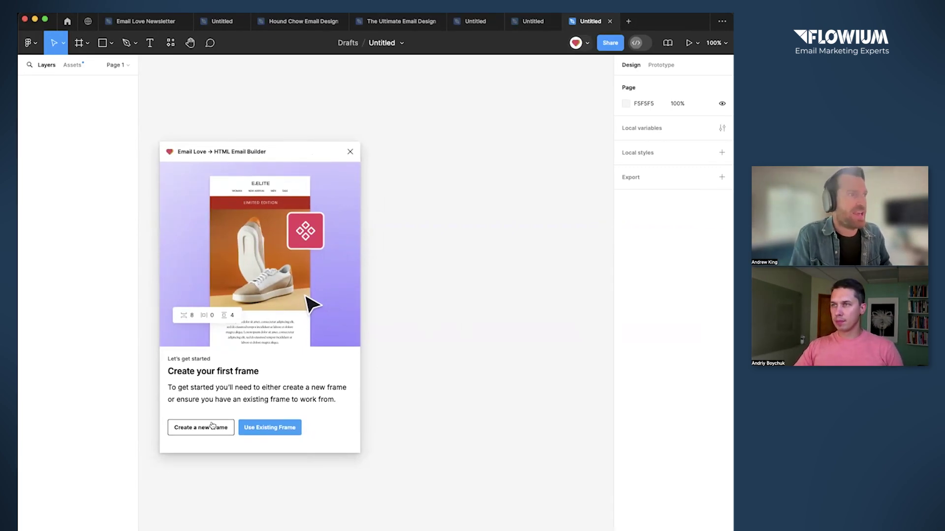
- Create a 640-wide EmailLove frame, move it clear of the plugin, zoom in, and list header templates
click(212, 426)
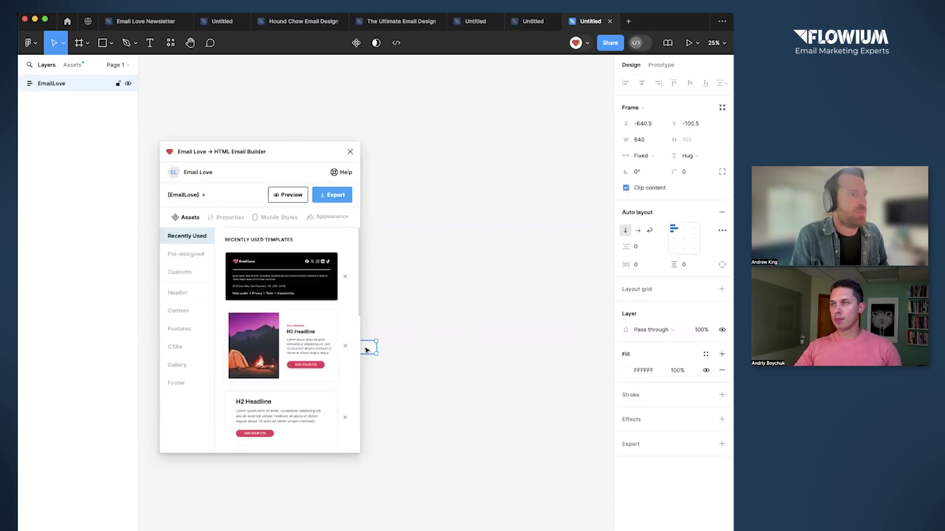
drag(366, 350, 516, 242)
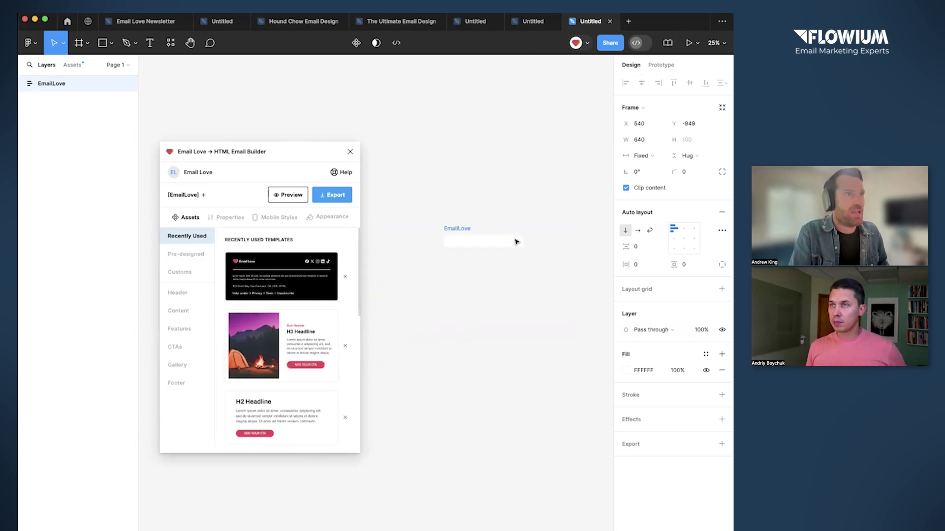
key(shift+0)
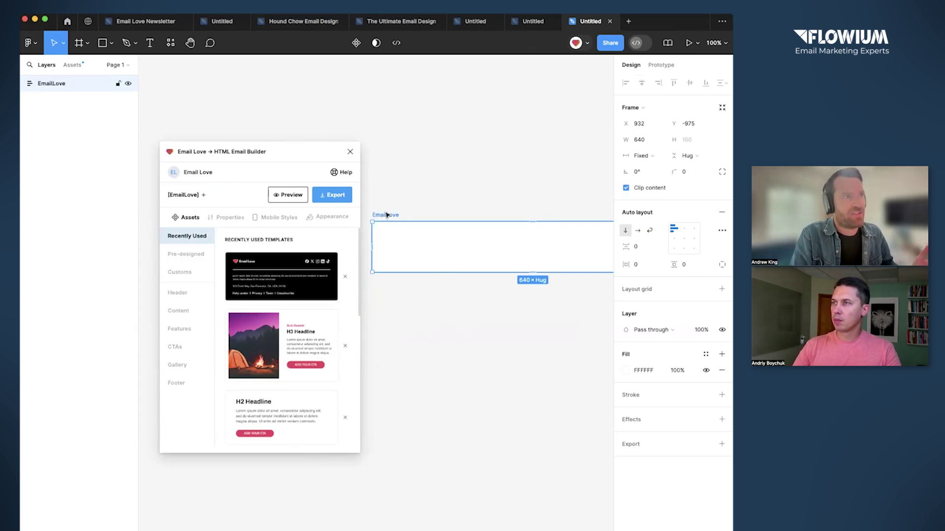
click(178, 293)
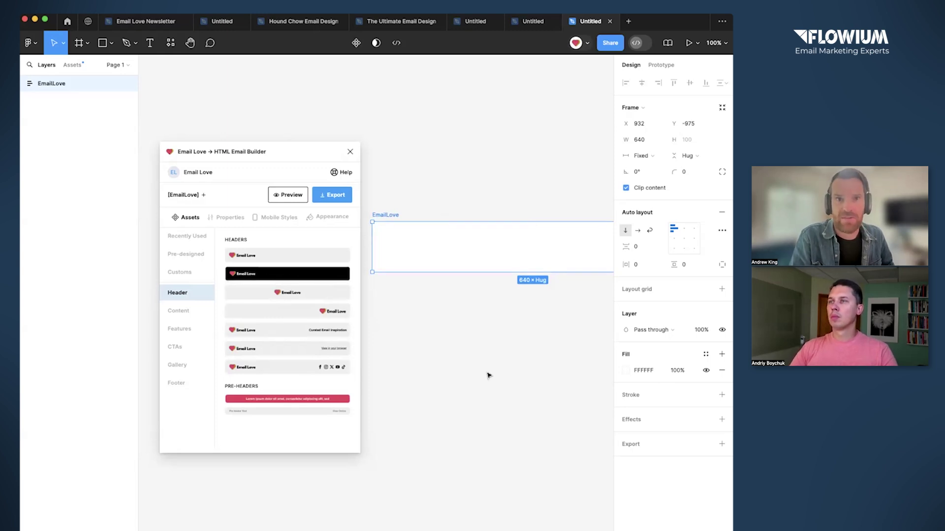
- Insert the dark Email Love header and the garden image block into the frame
click(247, 275)
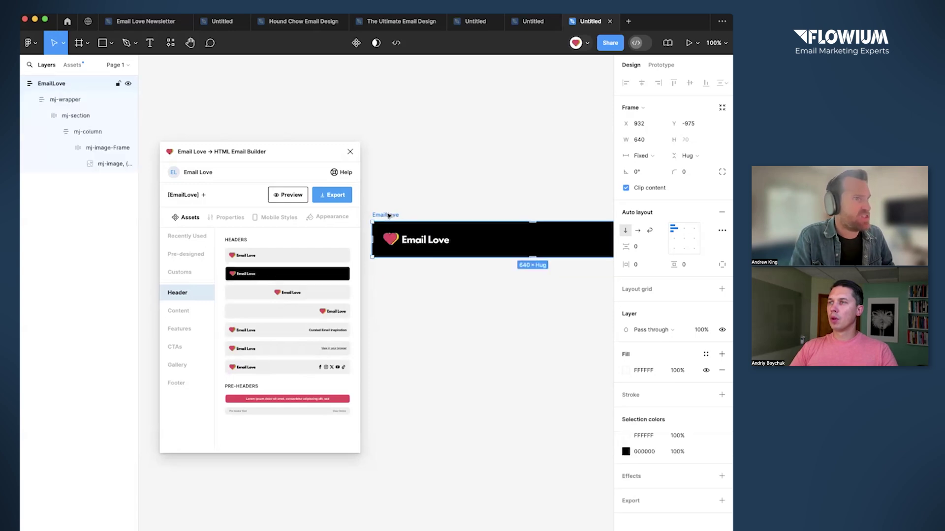
drag(388, 206, 388, 188)
click(178, 311)
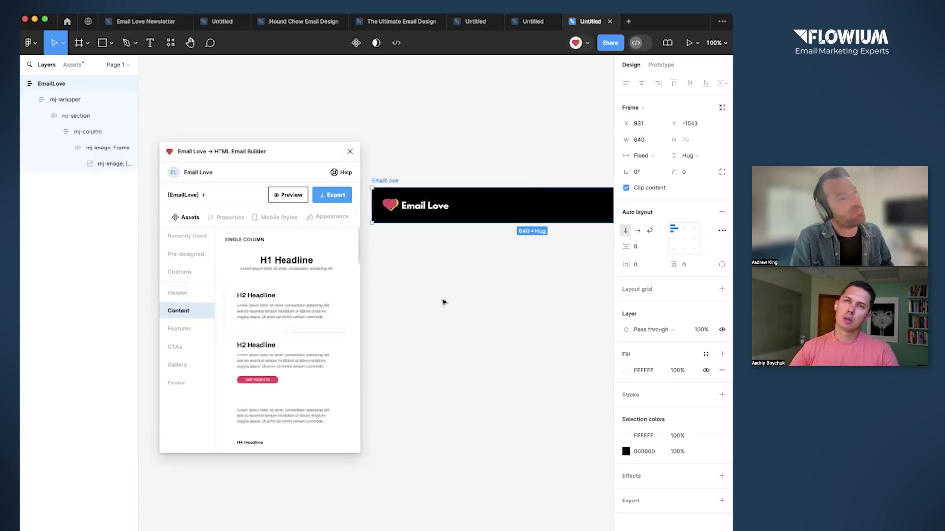
scroll(317, 343, down, 5)
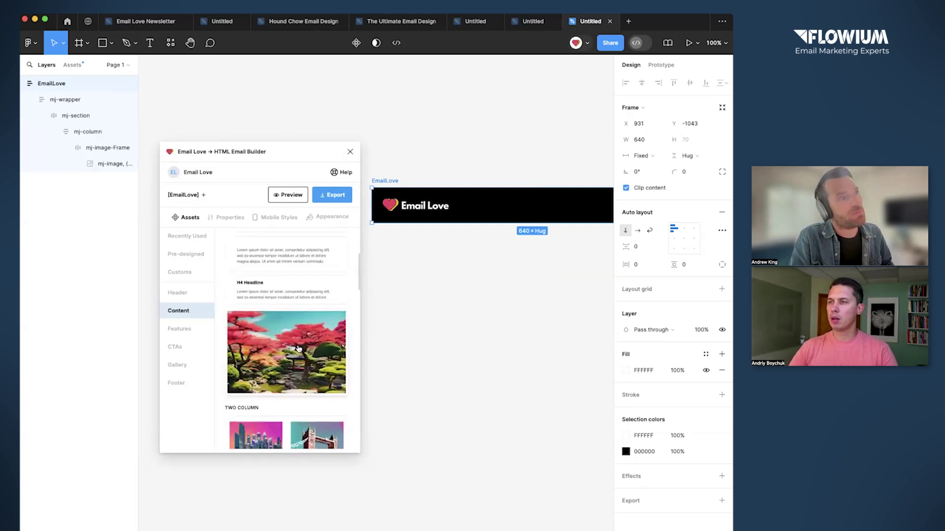
click(298, 349)
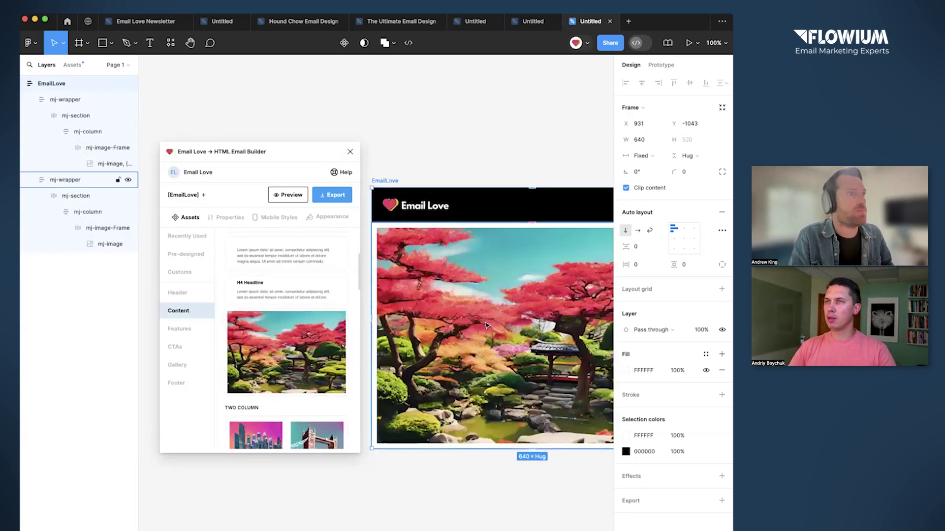
- Add the H2 headline-text-CTA block and the campfire image-and-text section
scroll(485, 325, down, 3)
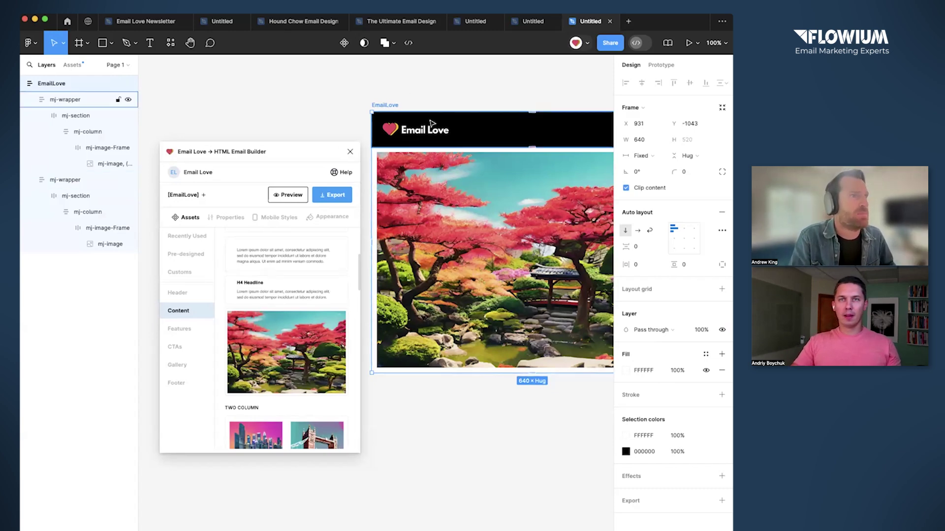
scroll(268, 267, up, 5)
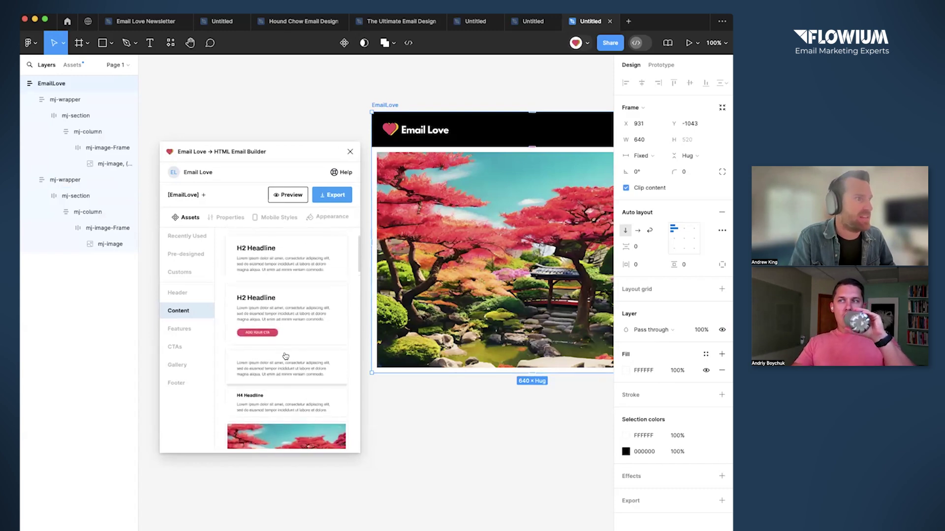
click(290, 319)
scroll(408, 108, down, 3)
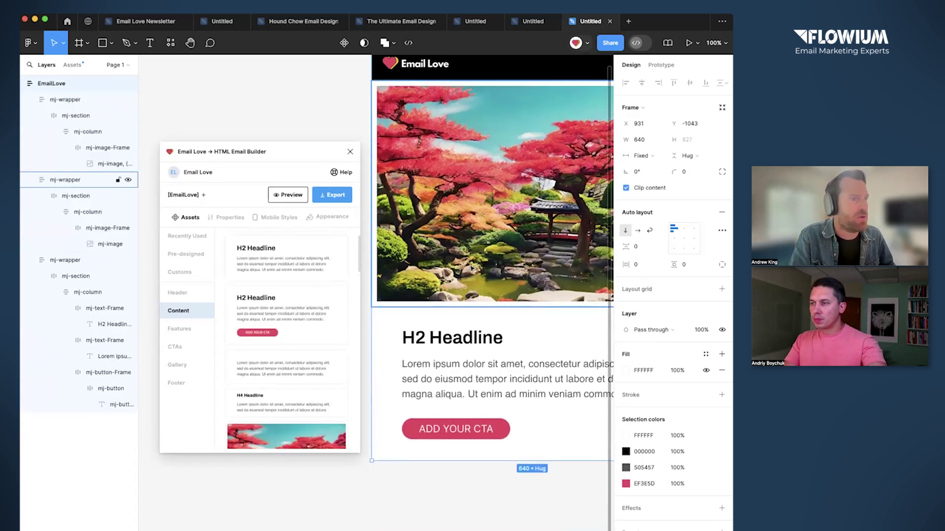
scroll(436, 115, up, 2)
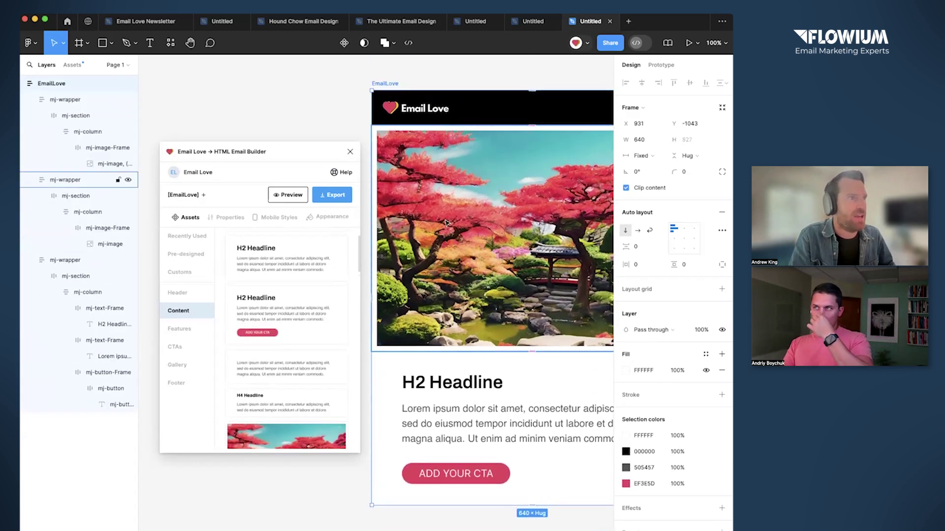
scroll(465, 404, down, 2)
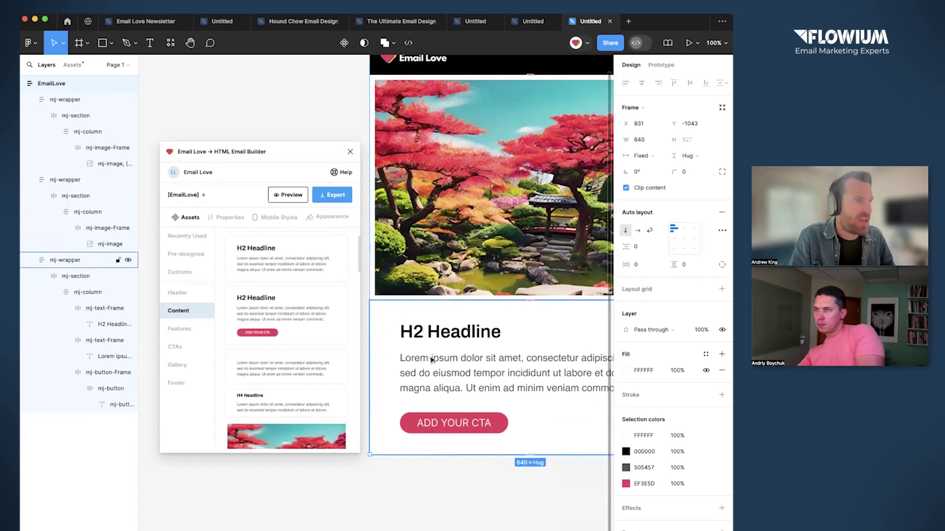
scroll(263, 343, down, 8)
click(322, 301)
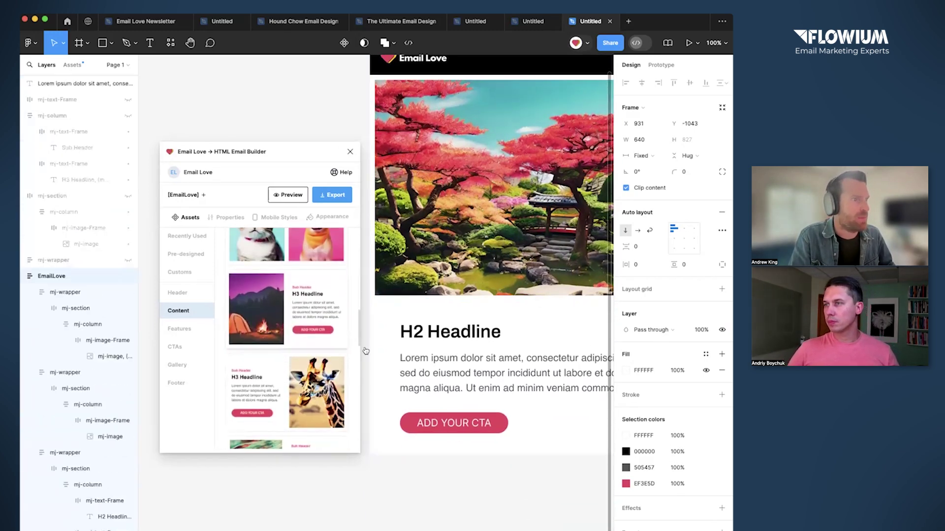
- Add the dark footer at the email's bottom, then select the H2 headline section
scroll(419, 404, down, 3)
scroll(418, 404, down, 2)
scroll(419, 404, right, 1)
click(170, 383)
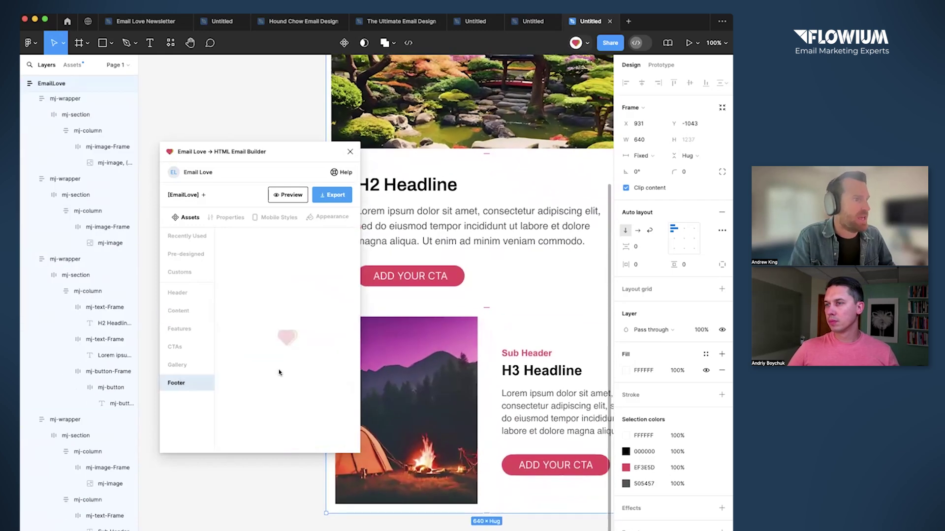
click(283, 423)
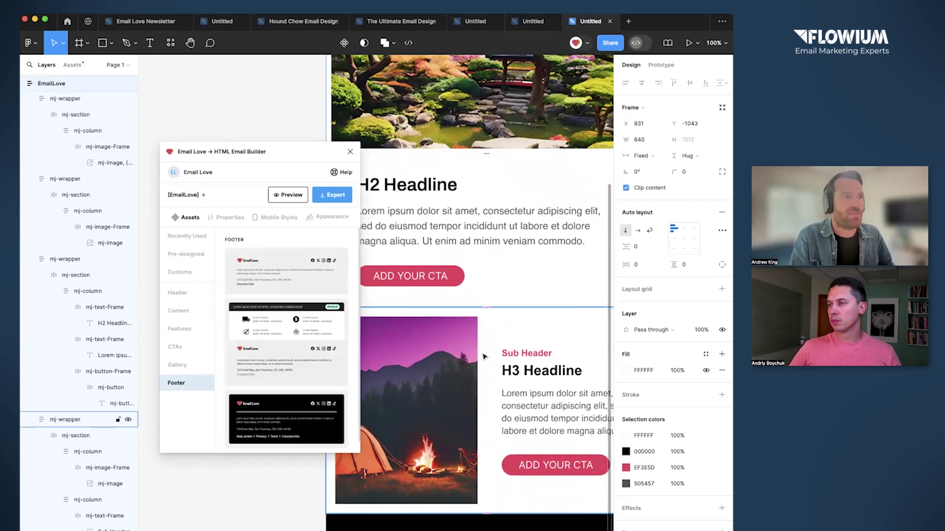
scroll(515, 304, up, 4)
click(492, 314)
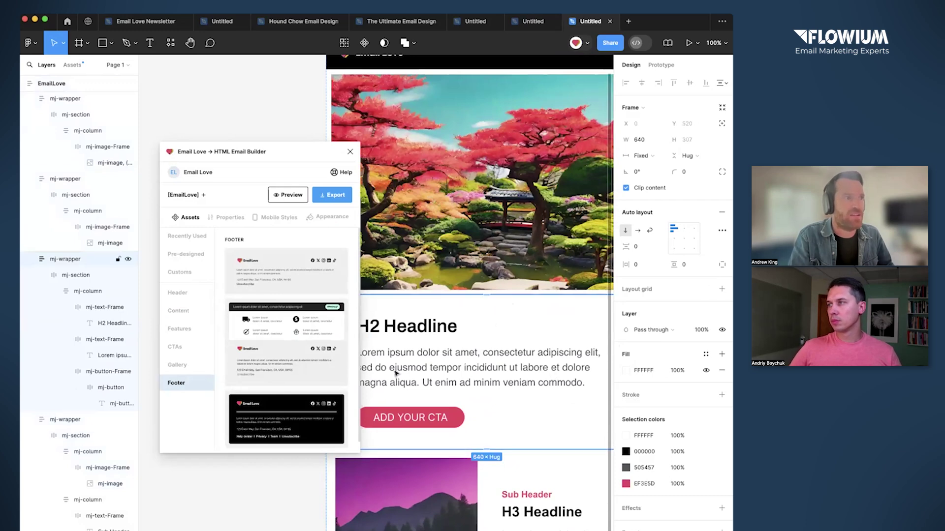
double_click(466, 363)
double_click(466, 363)
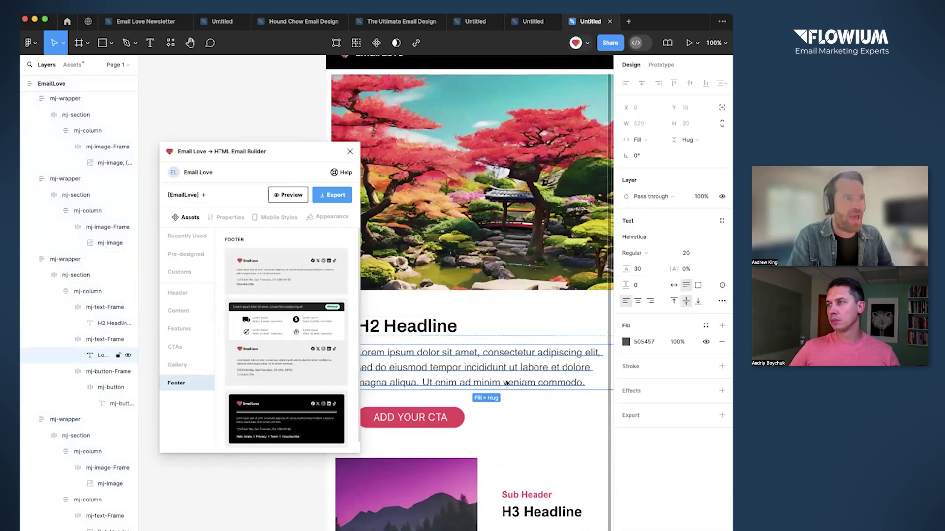
scroll(433, 334, right, 2)
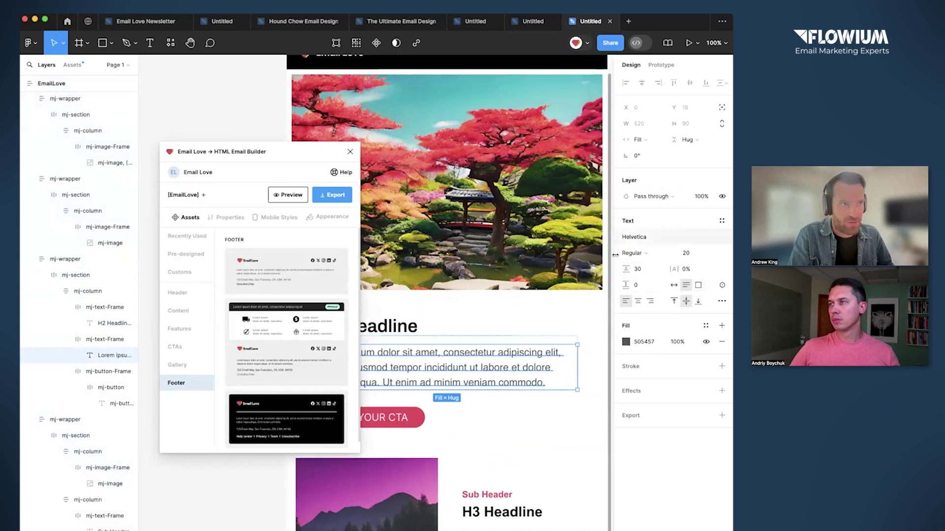
double_click(488, 366)
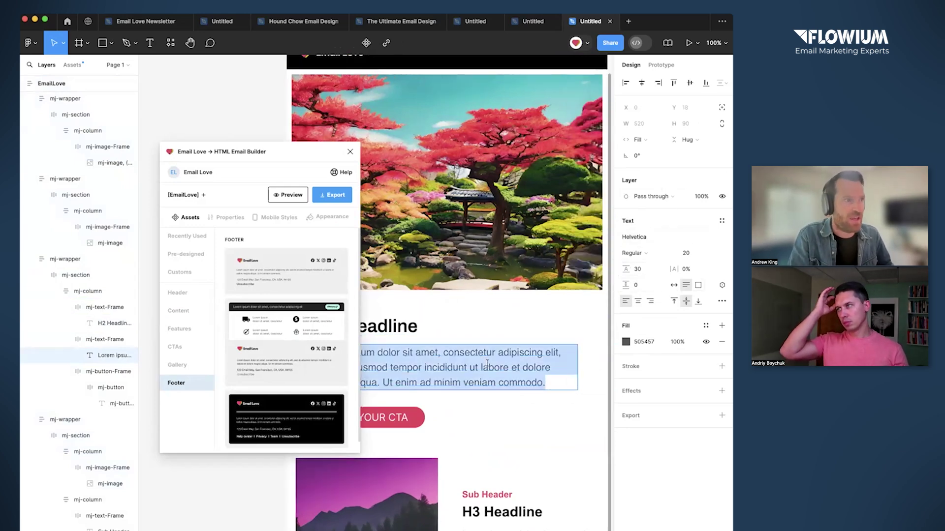
click(637, 301)
scroll(497, 424, left, 2)
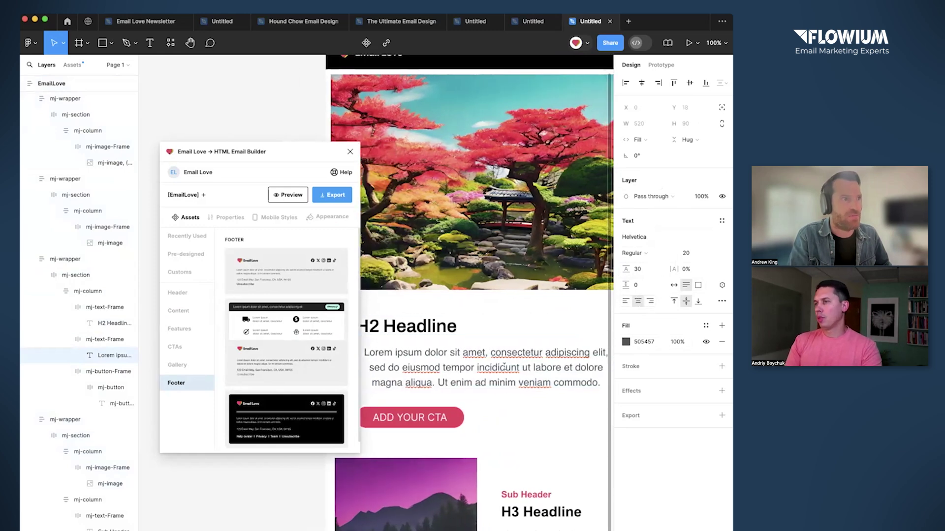
click(625, 302)
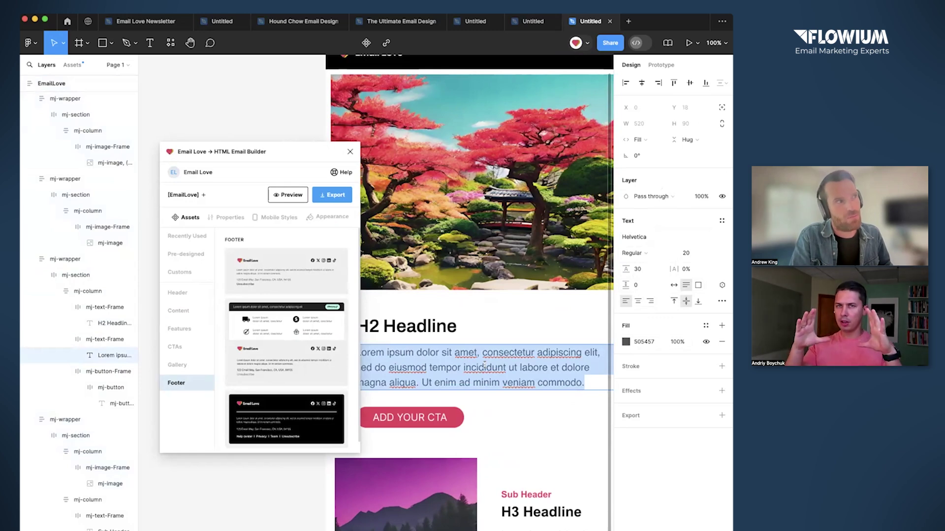
drag(320, 154, 273, 156)
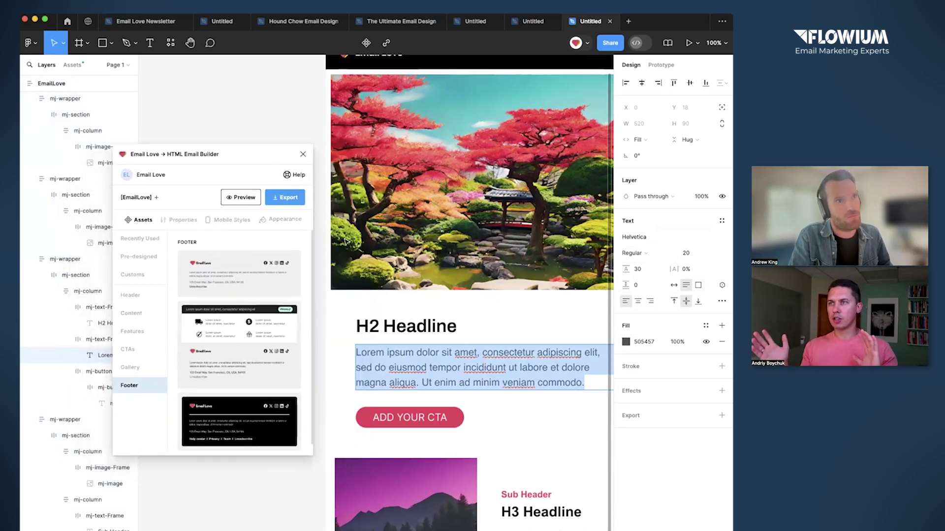
key(Escape)
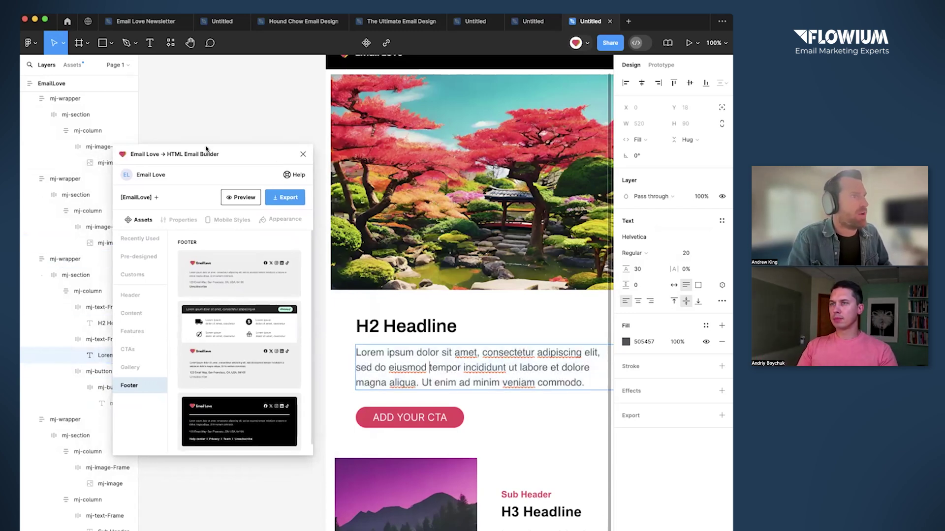
drag(253, 154, 286, 154)
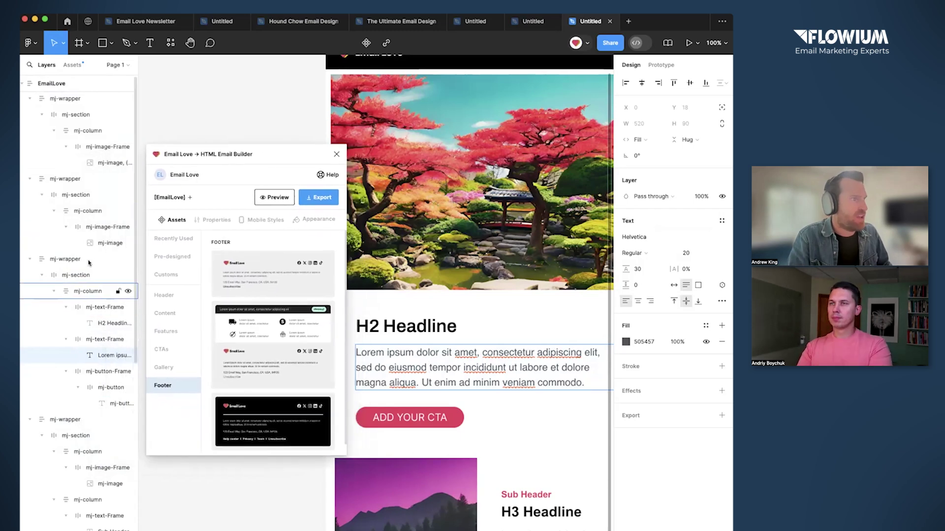
click(64, 260)
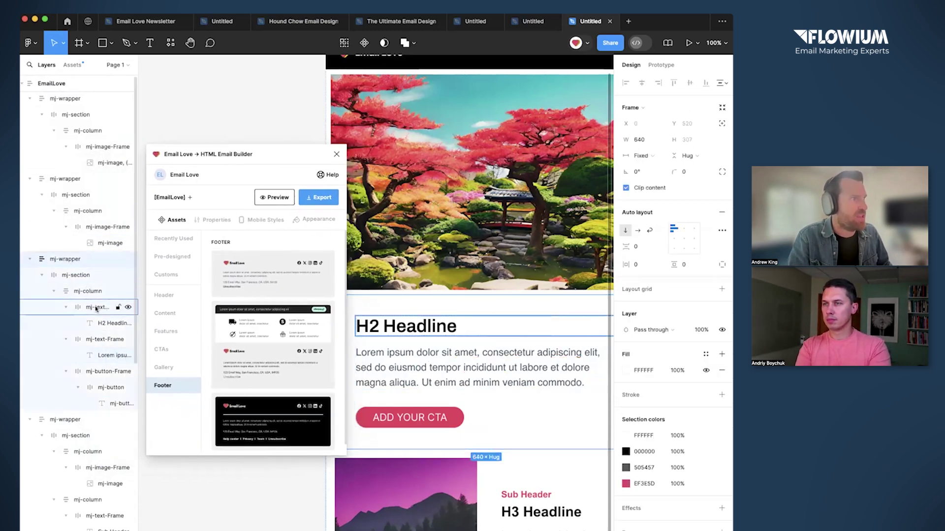
click(101, 324)
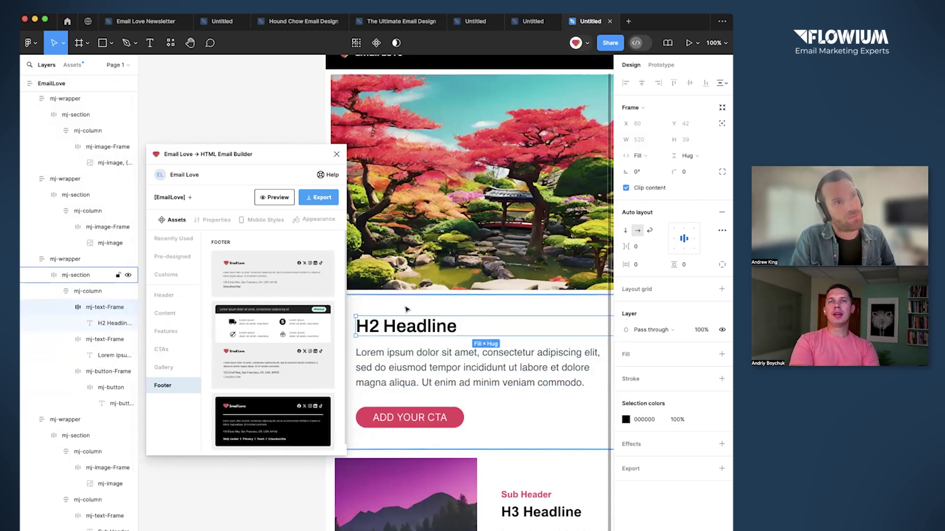
scroll(406, 309, left, 3)
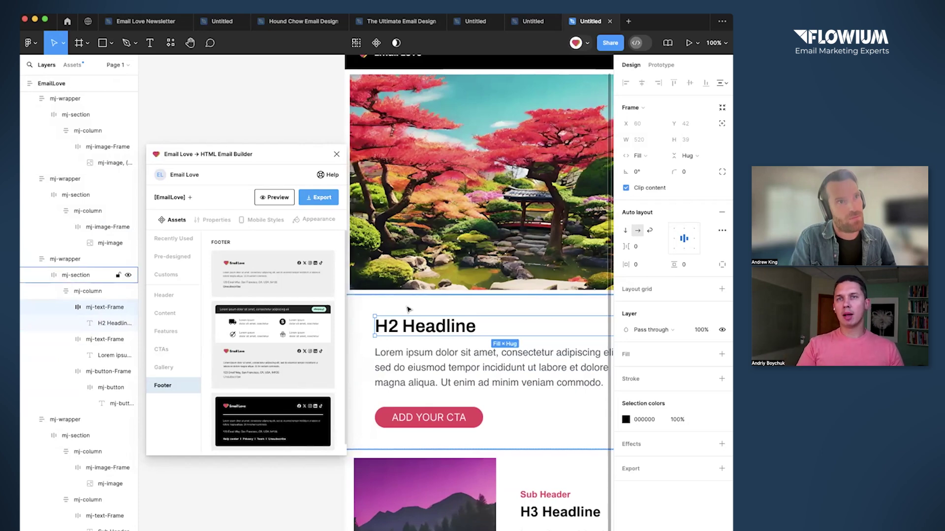
- Replace the 'H2 Headline' text with the {First Name} personalization placeholder
double_click(441, 325)
double_click(441, 325)
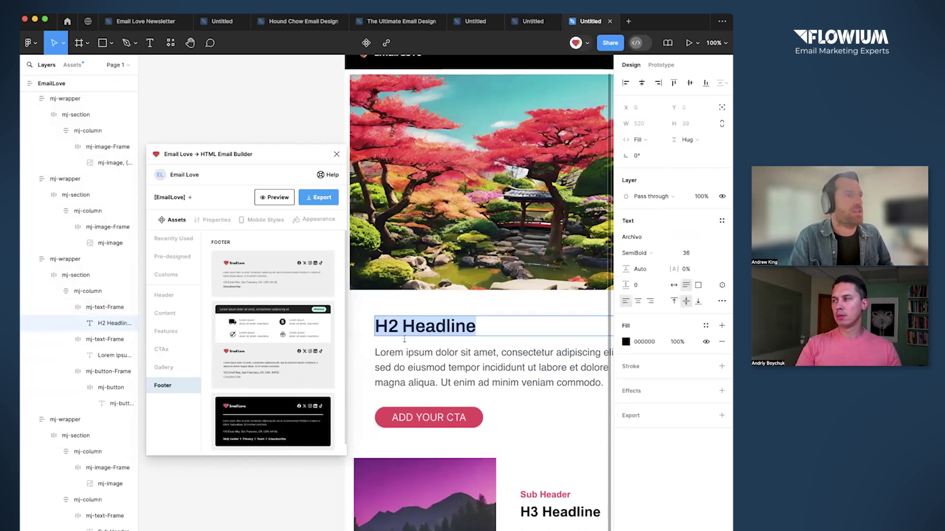
click(377, 326)
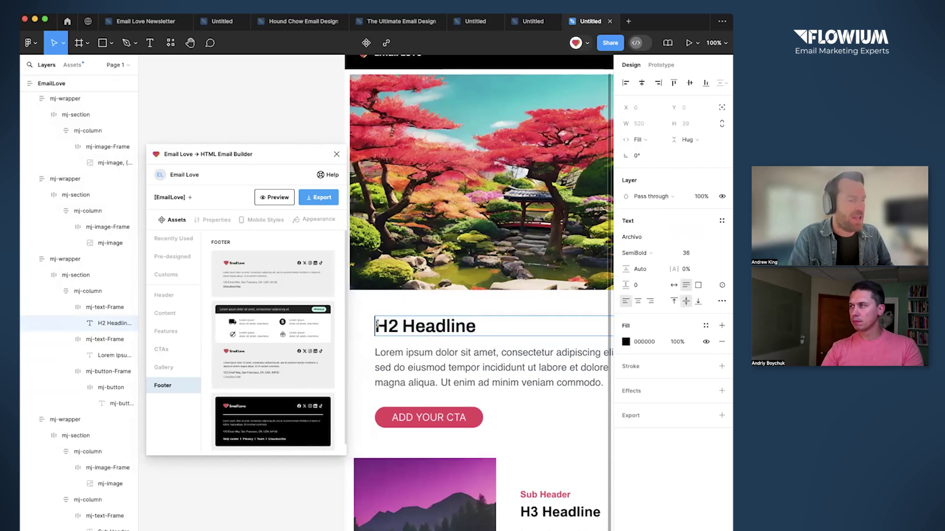
text([)
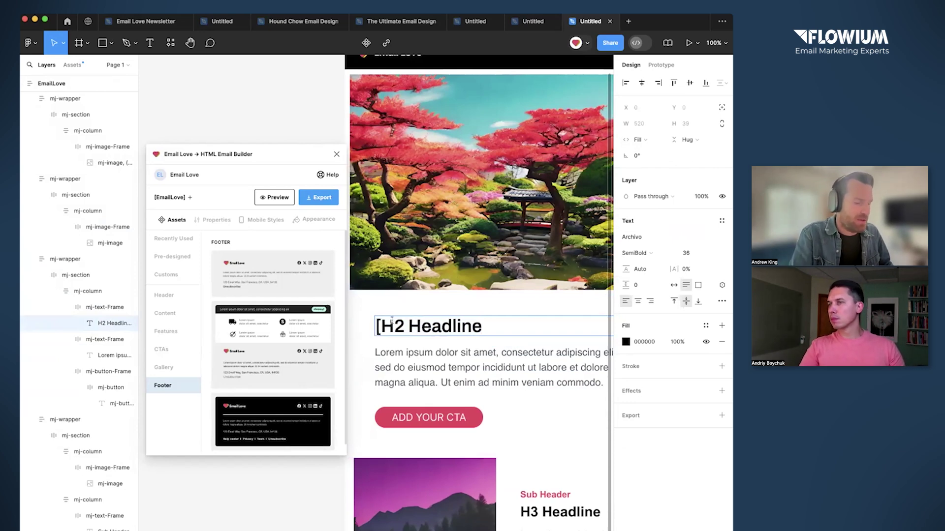
key(BackSpace)
text({)
click(485, 320)
text(})
drag(482, 321, 384, 326)
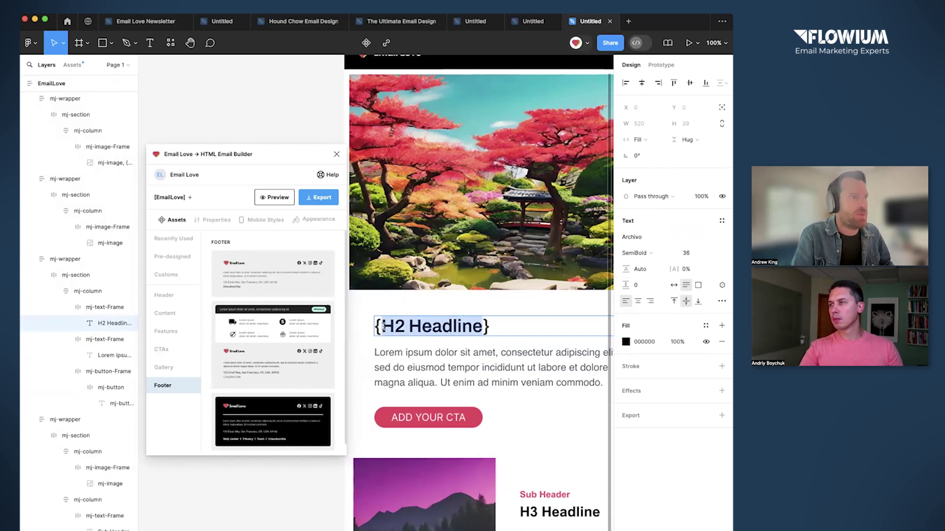
text(First Name)
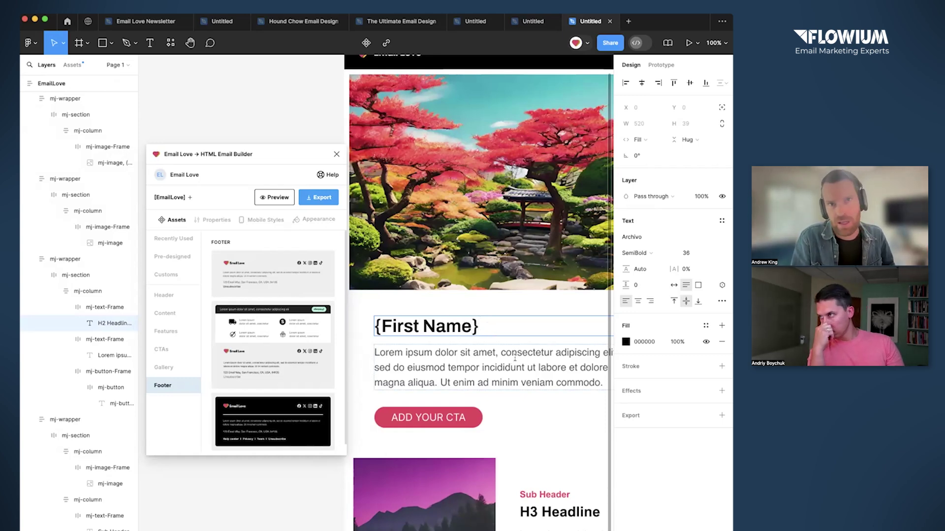
click(431, 365)
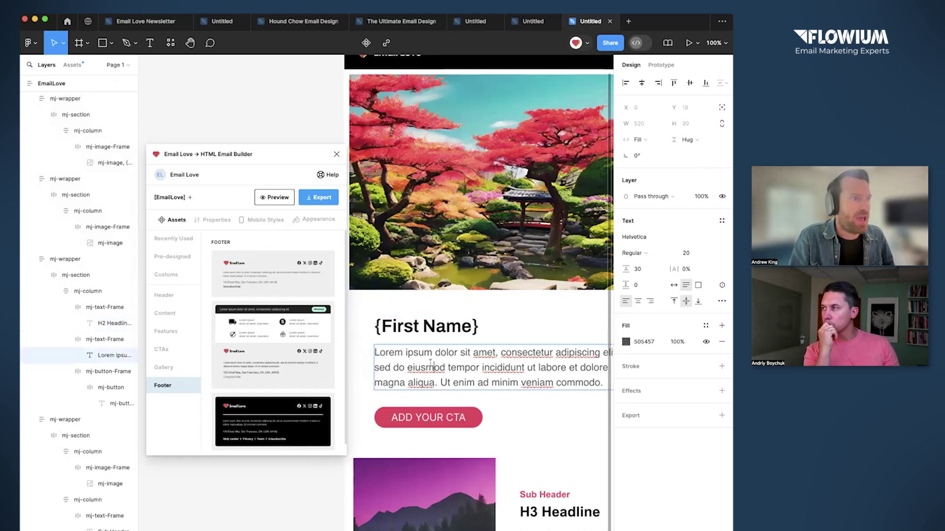
click(527, 459)
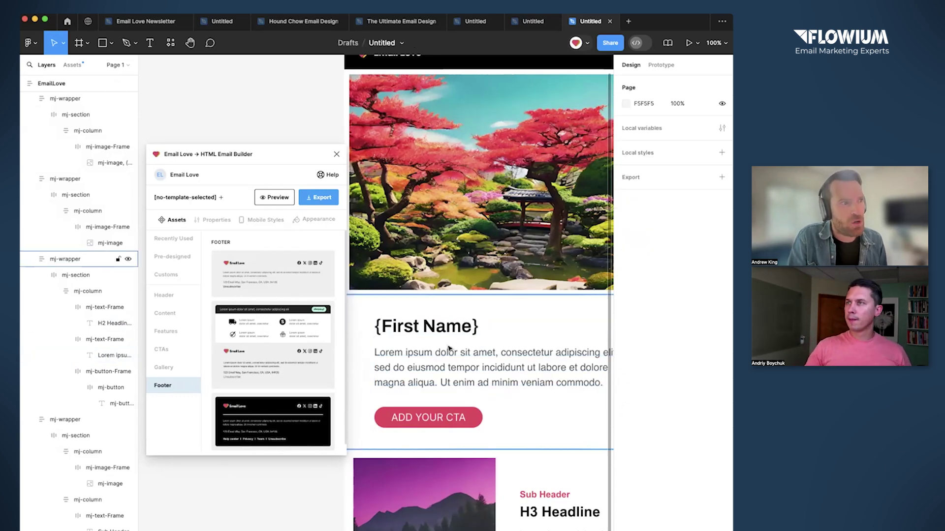
scroll(498, 440, down, 3)
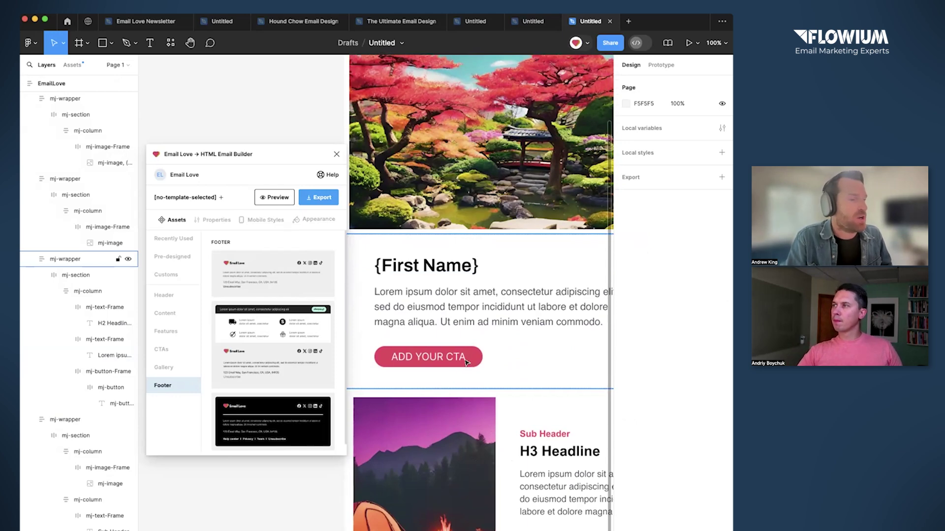
drag(407, 229, 407, 259)
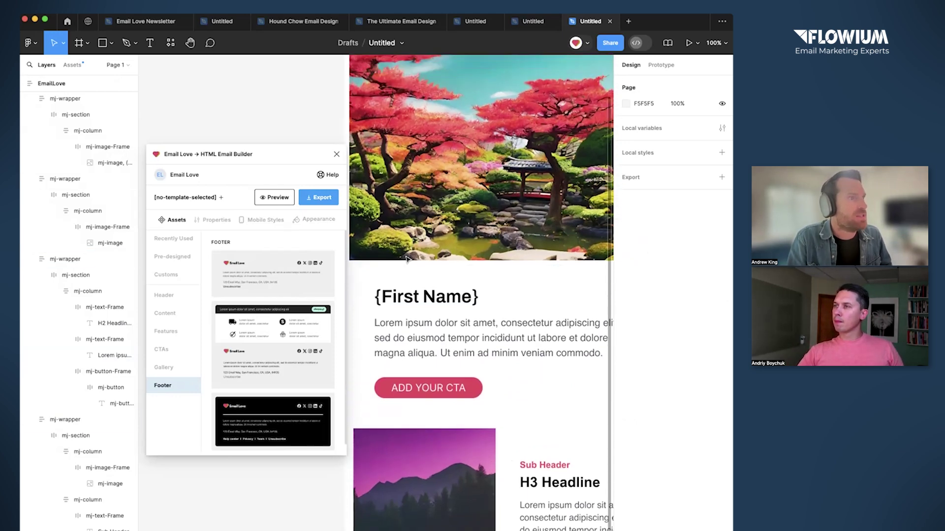
scroll(406, 258, up, 3)
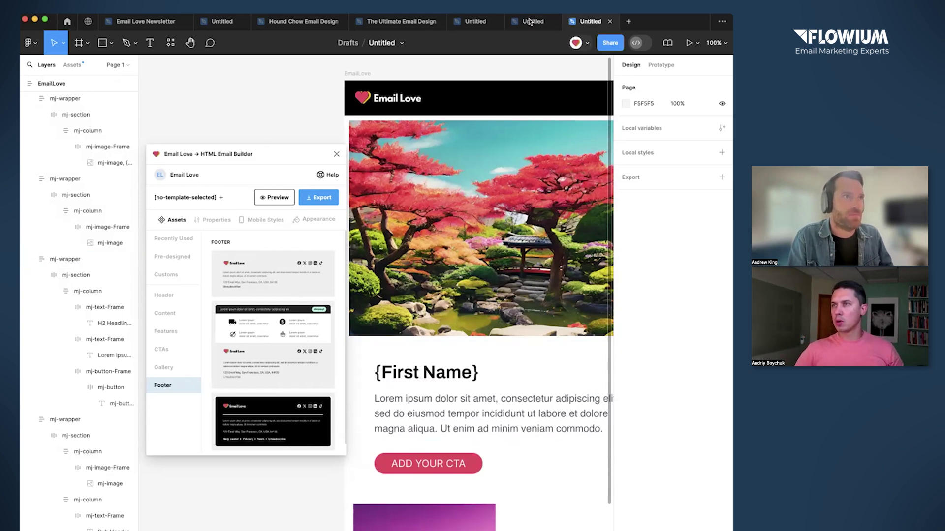
- Preview the EmailLove frame at iPhone 14 Pro Max size and select the Sub Header text
click(271, 198)
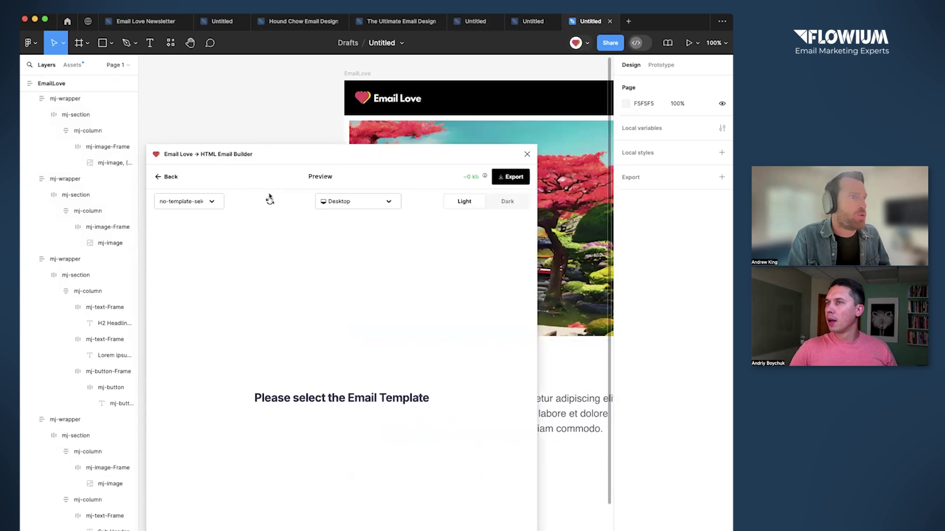
click(359, 73)
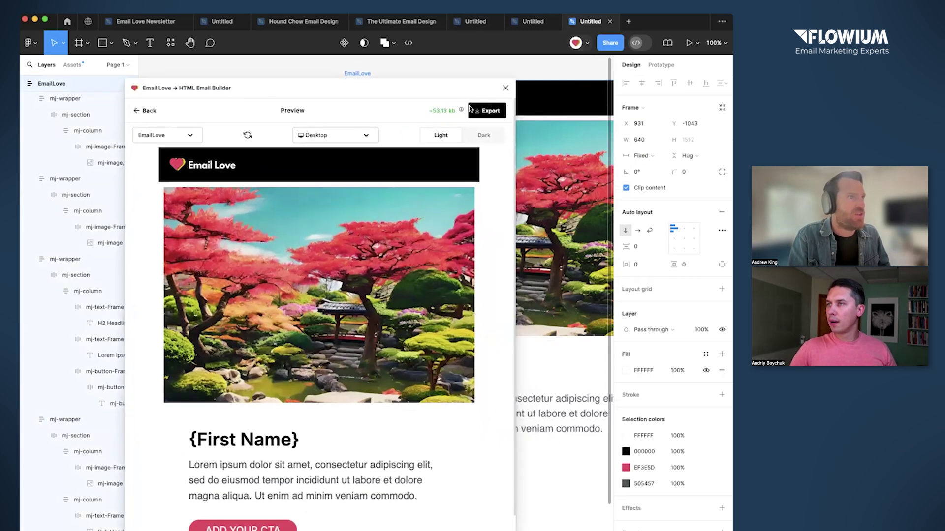
click(347, 136)
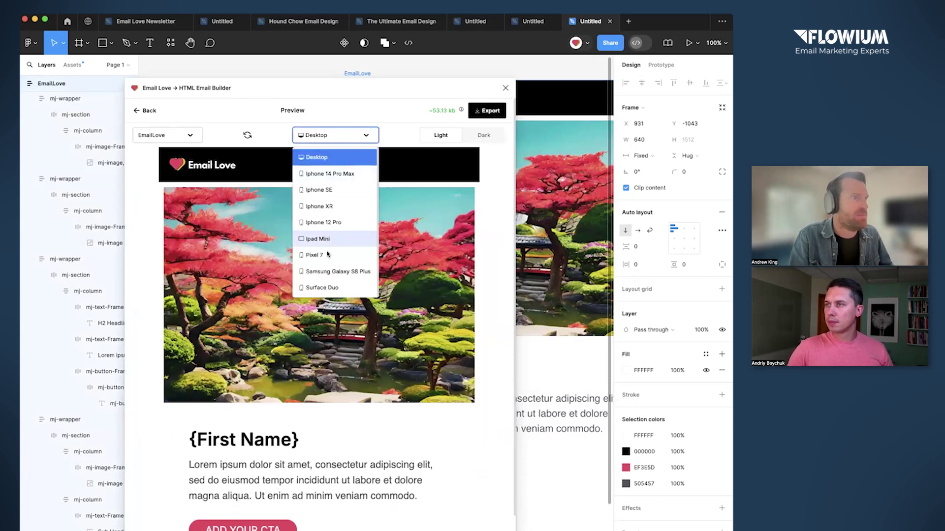
click(328, 175)
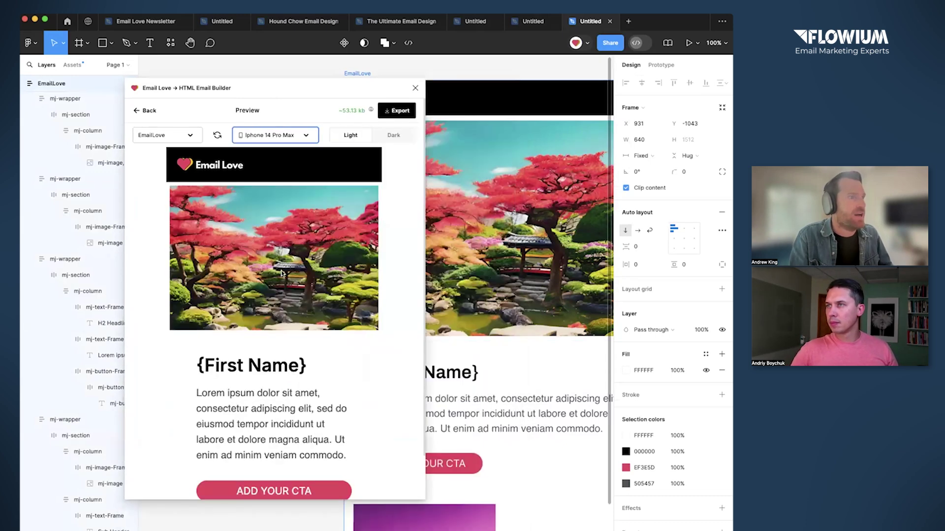
scroll(241, 316, down, 10)
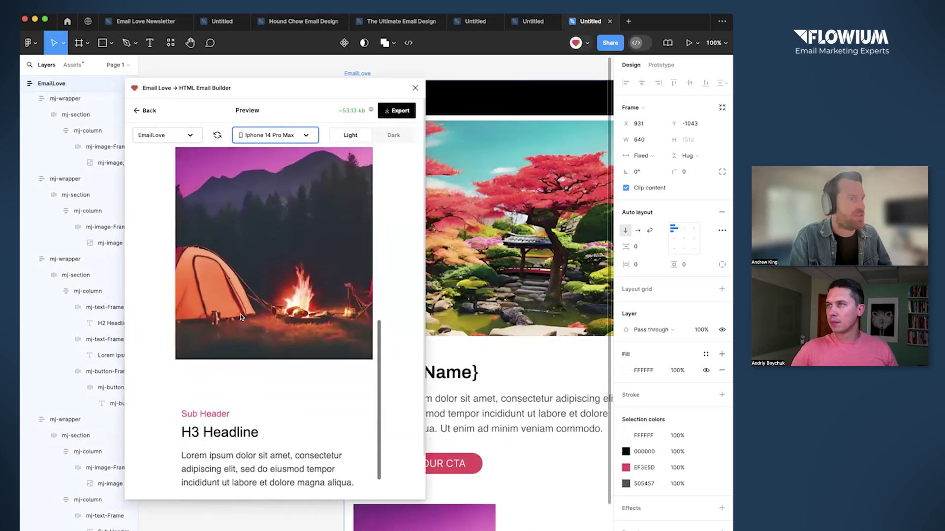
scroll(241, 317, up, 1)
scroll(197, 197, down, 2)
scroll(204, 258, up, 2)
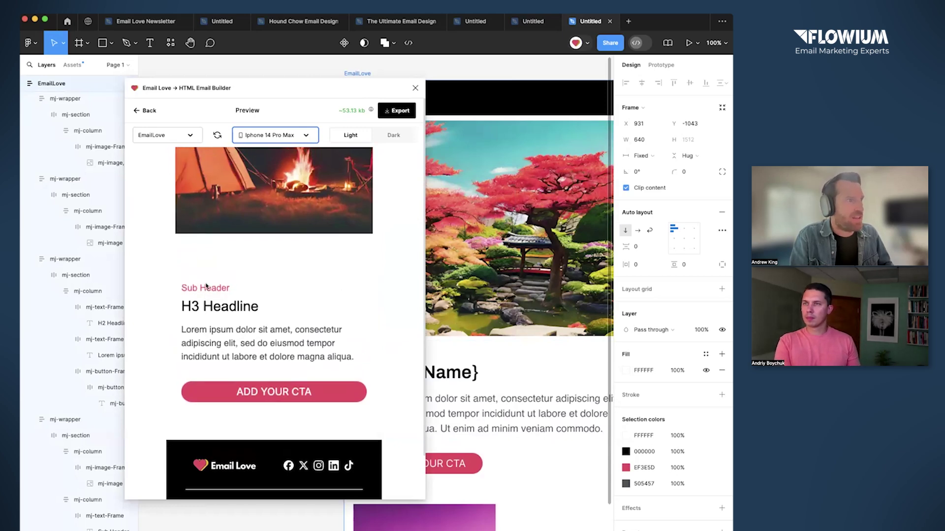
drag(240, 290, 181, 290)
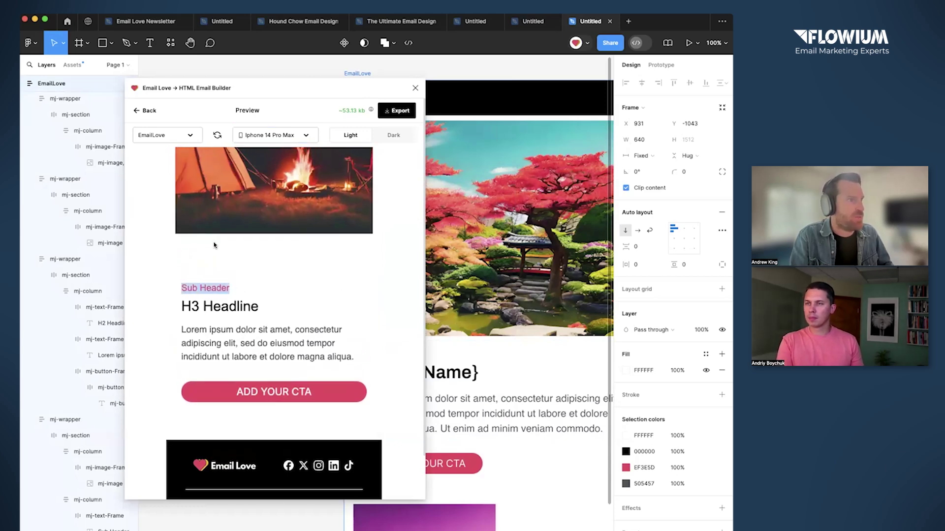
- Back in the builder, enable mobile padding (top 20) on the Sub Header text frame
click(146, 110)
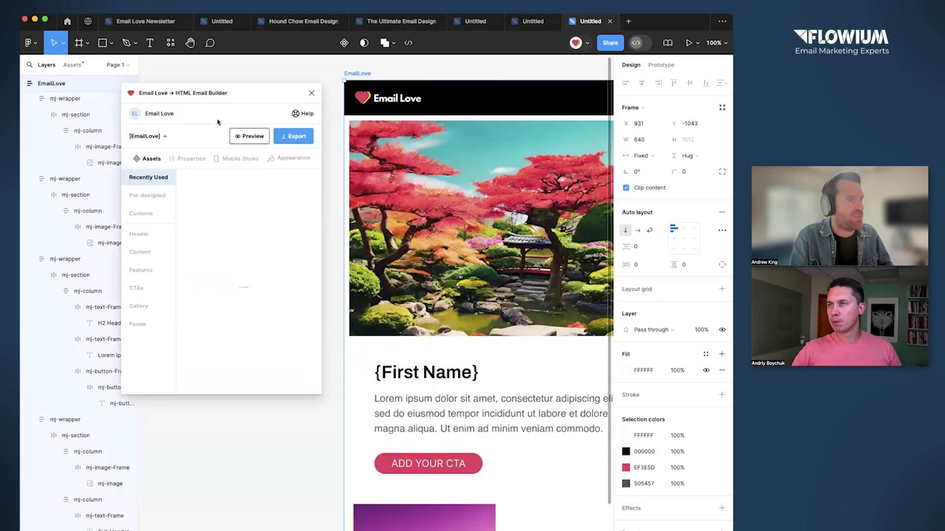
scroll(492, 369, down, 4)
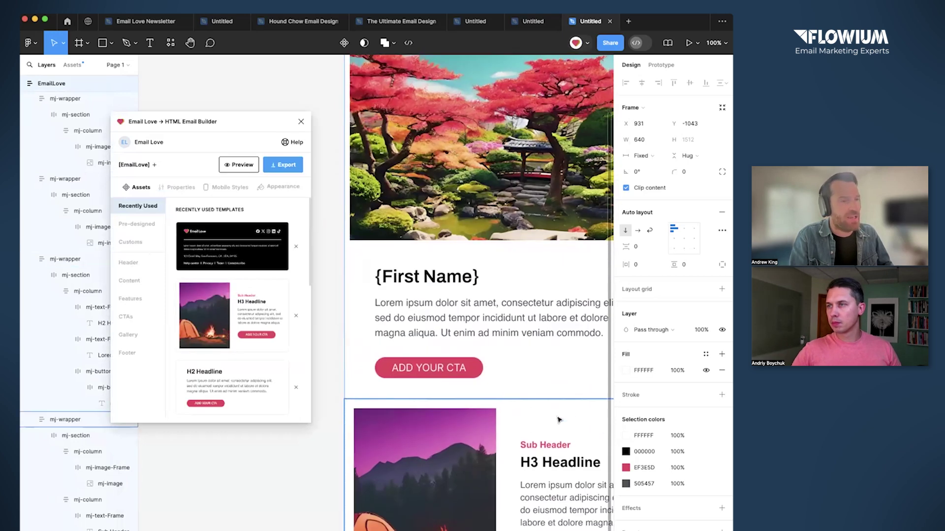
click(559, 420)
click(559, 419)
click(559, 419)
click(222, 188)
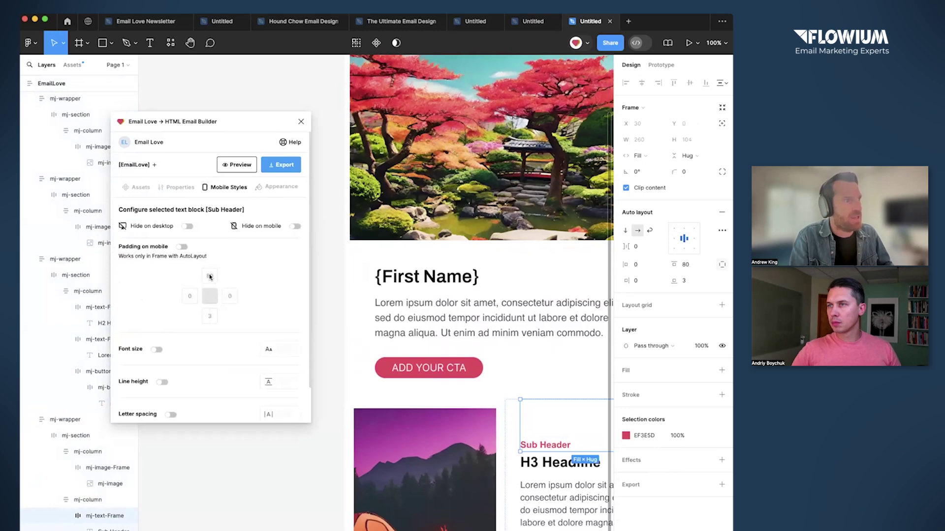
click(182, 247)
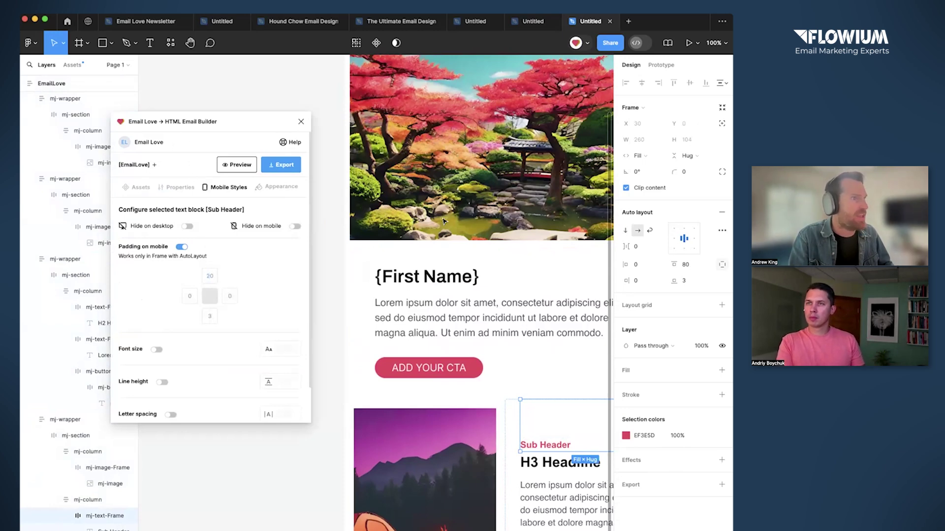
scroll(472, 190, up, 5)
- Preview the whole EmailLove email at iPhone 14 Pro Max, checking dark mode then light mode
click(52, 83)
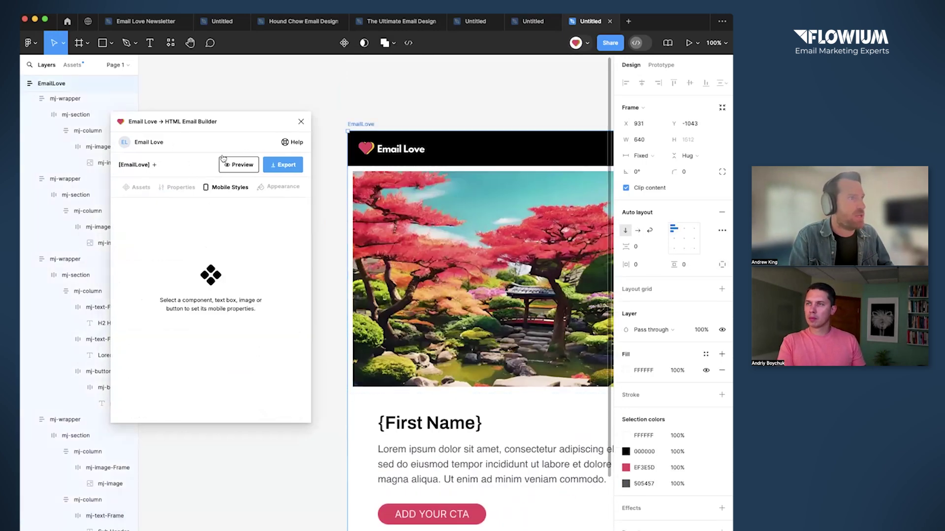
click(245, 165)
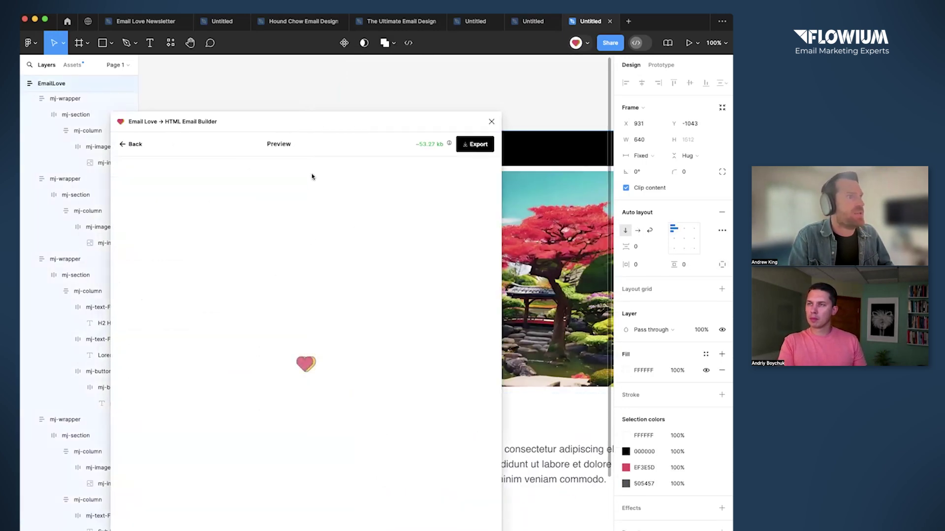
click(316, 175)
click(314, 203)
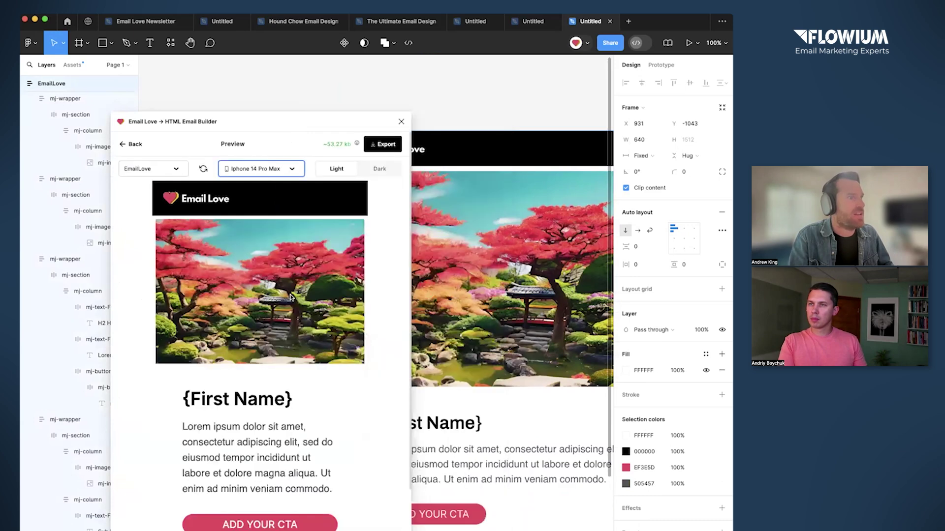
scroll(290, 297, down, 10)
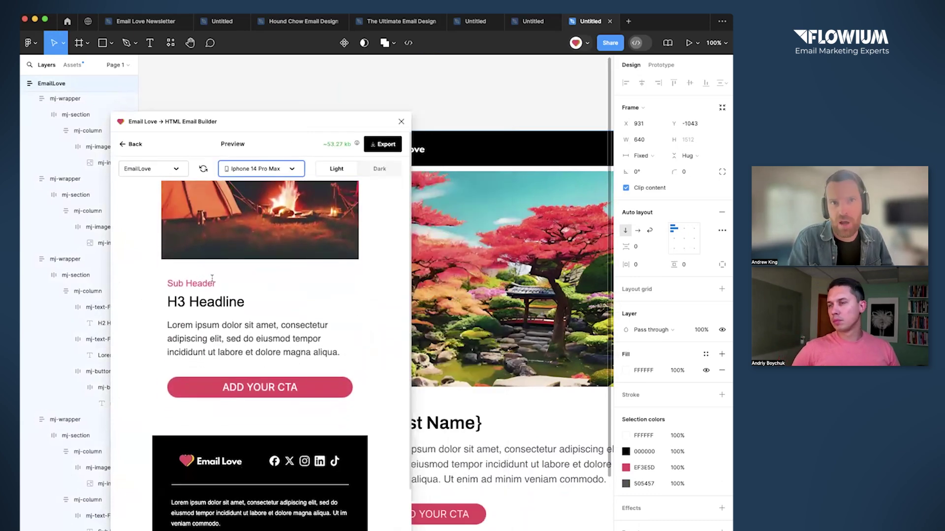
click(377, 168)
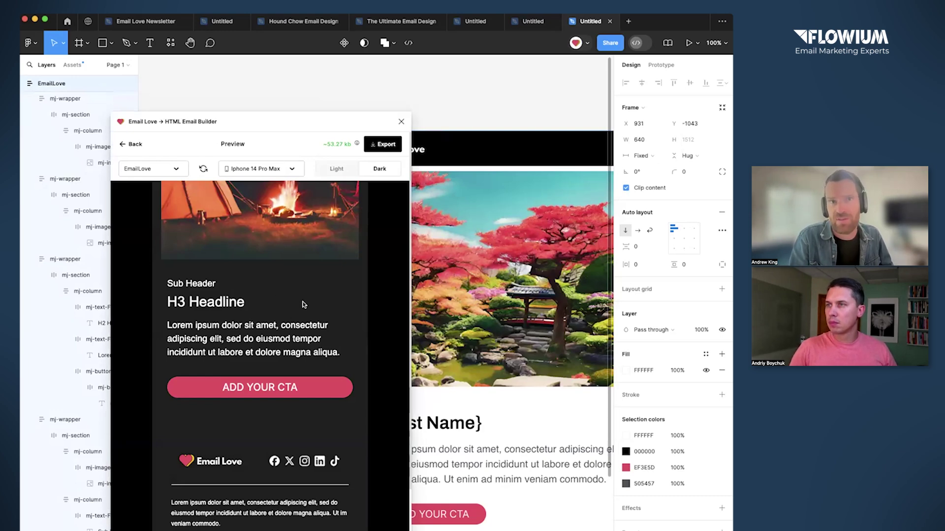
click(338, 170)
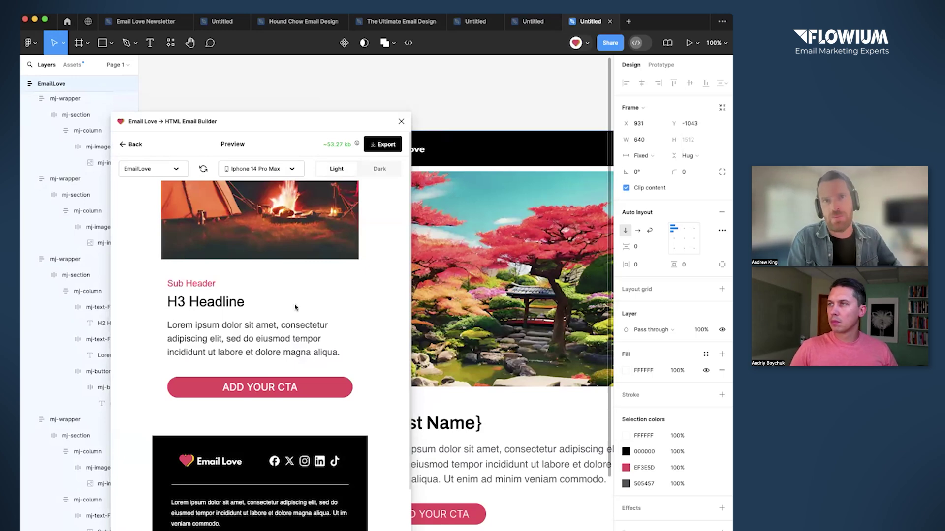
scroll(296, 307, up, 3)
scroll(296, 307, up, 10)
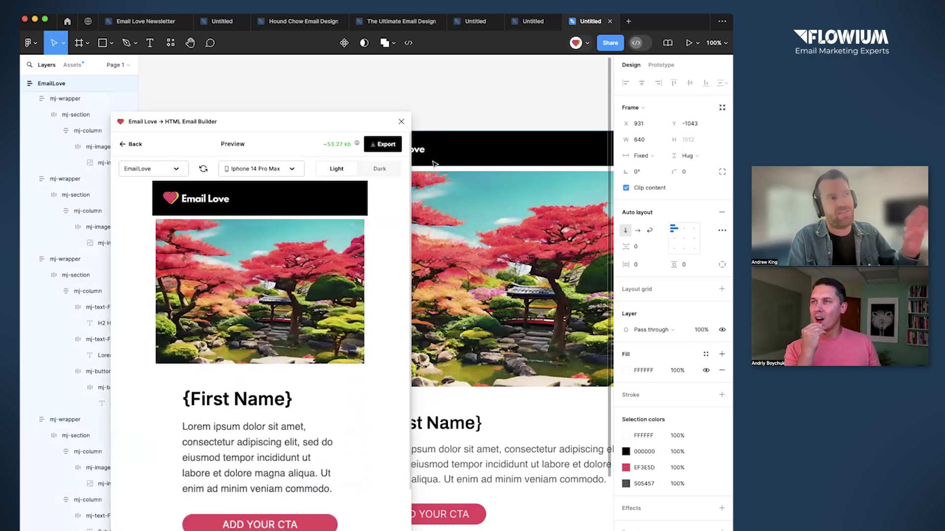
- Export as HTML code with hosted image URL uploading on, then open the test email form
click(386, 144)
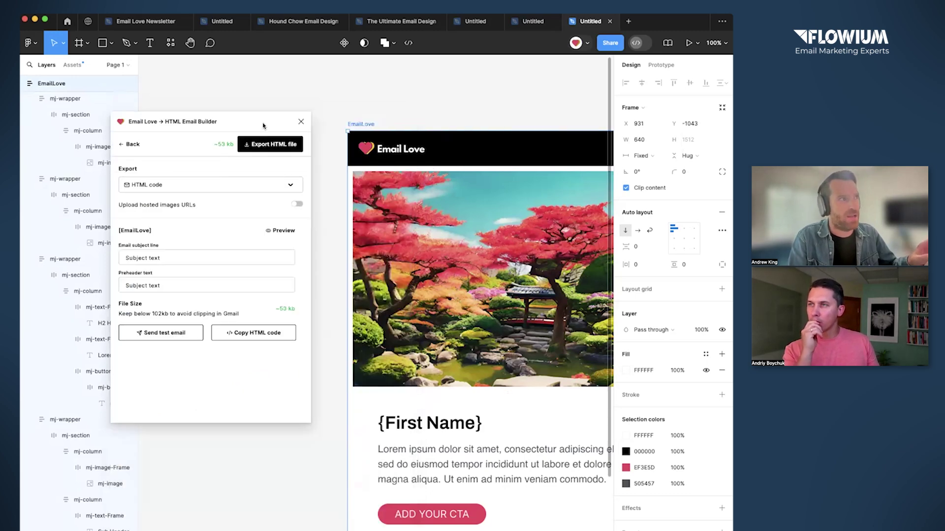
drag(263, 125, 324, 166)
click(260, 226)
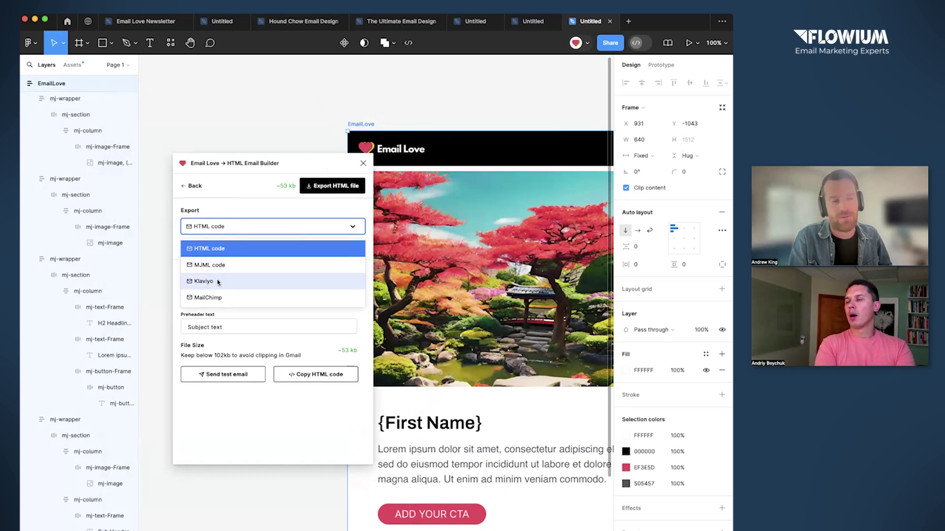
click(235, 339)
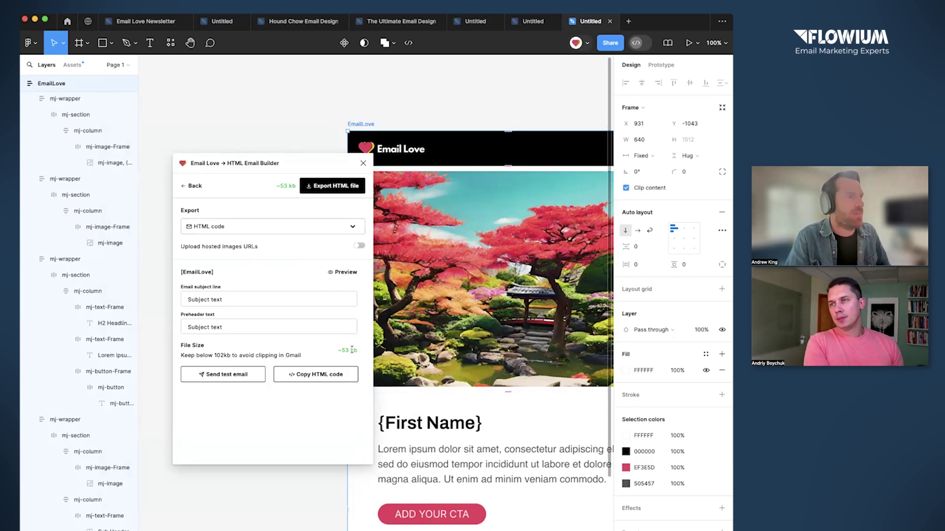
click(359, 245)
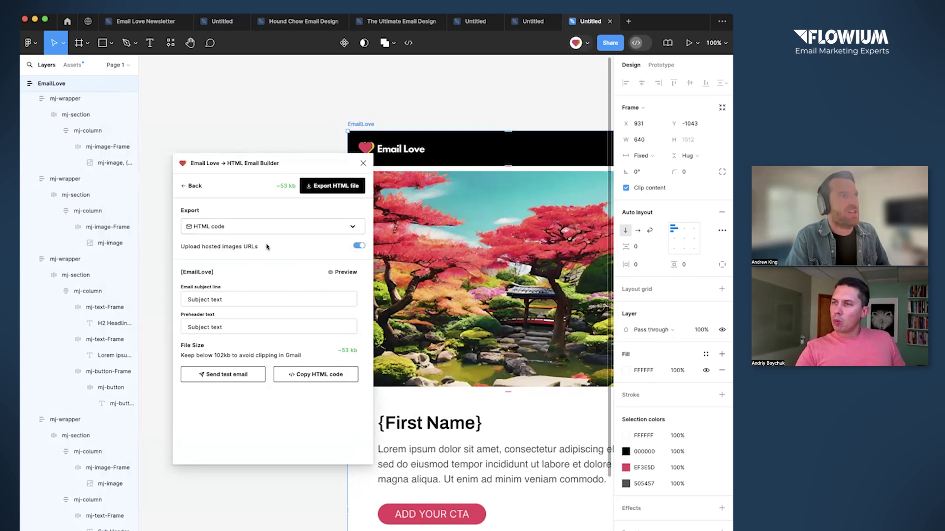
click(228, 374)
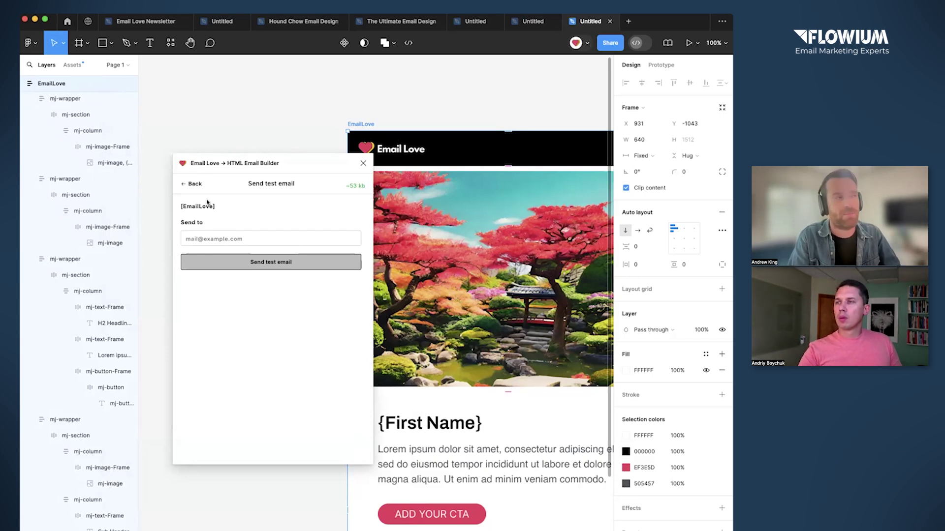
- Leave the Send test email view and return to the HTML code export settings (about 53 kb)
click(194, 184)
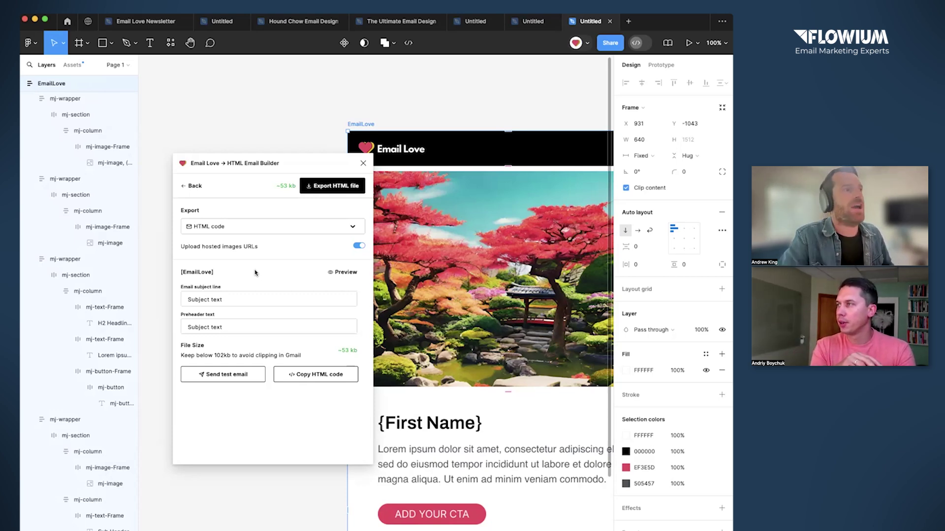
- Set the export target to Klaviyo, select the email's image section, and open Email Love's plugin page
click(295, 226)
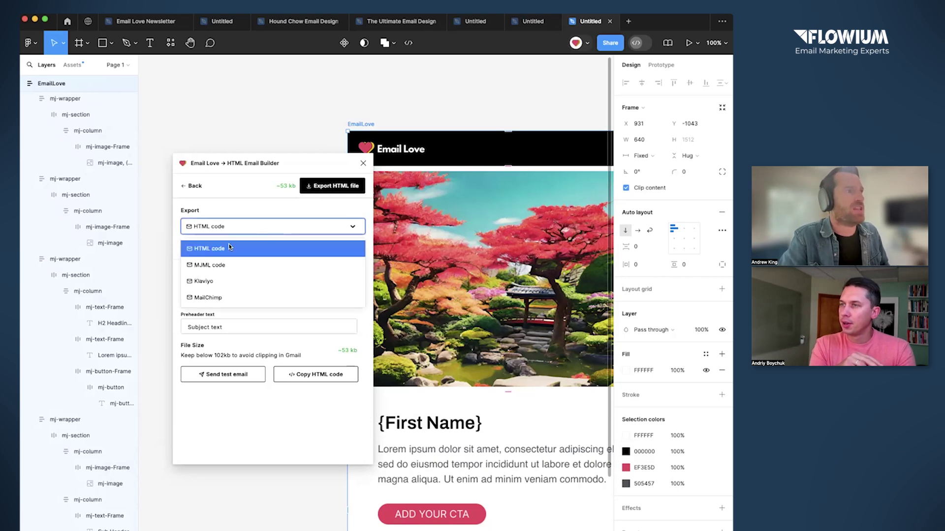
click(190, 279)
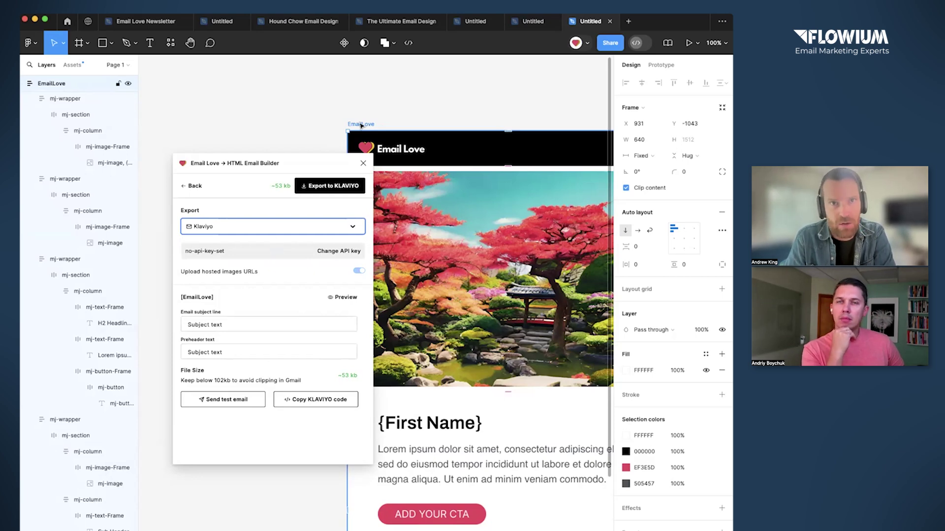
drag(330, 163, 301, 165)
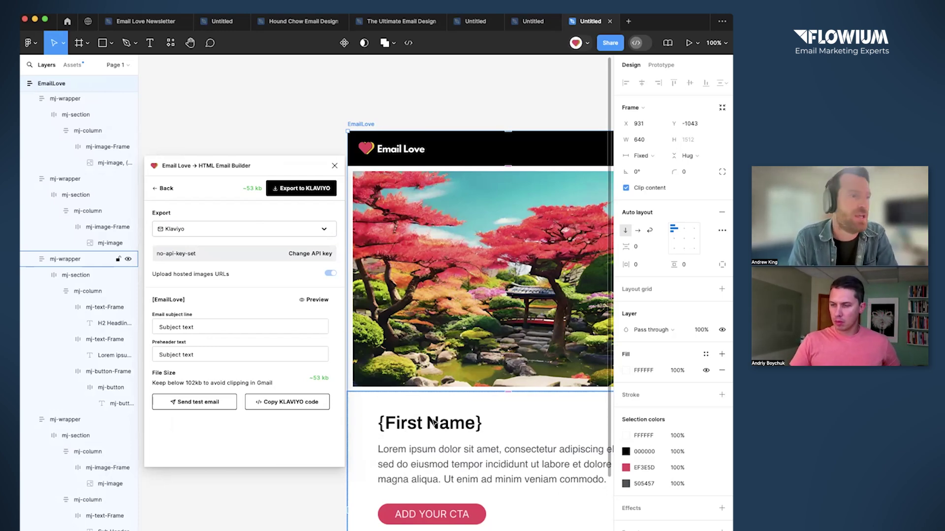
click(489, 370)
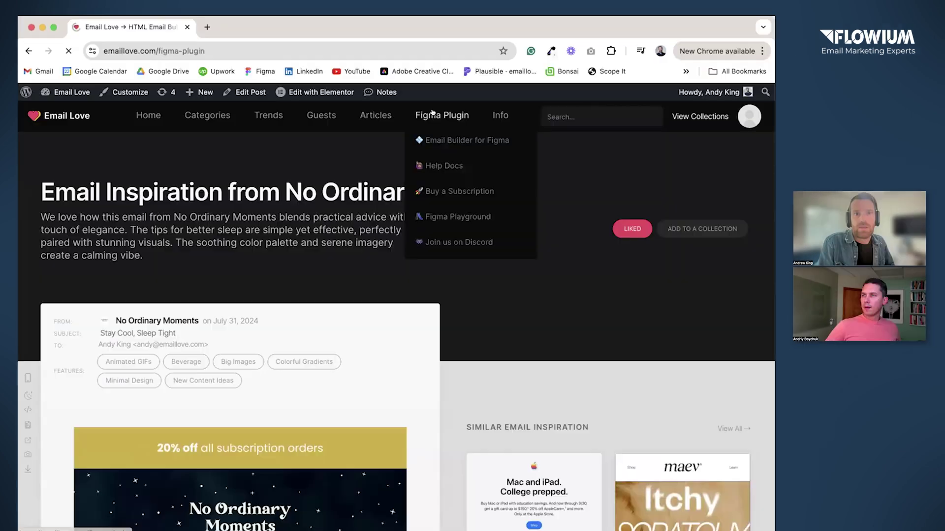
click(432, 114)
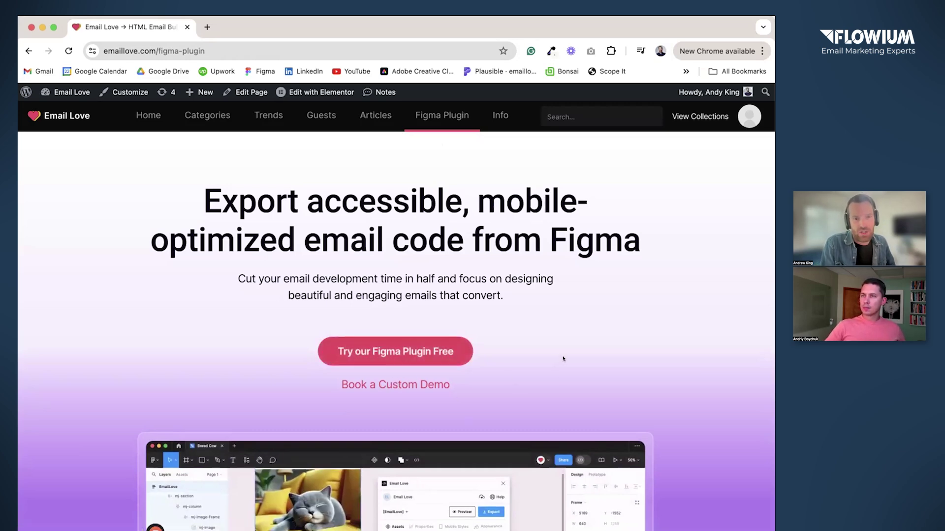
- Open the Email Love → HTML Email Builder Figma Community page via 'Try our Figma Plugin Free'
scroll(563, 358, down, 2)
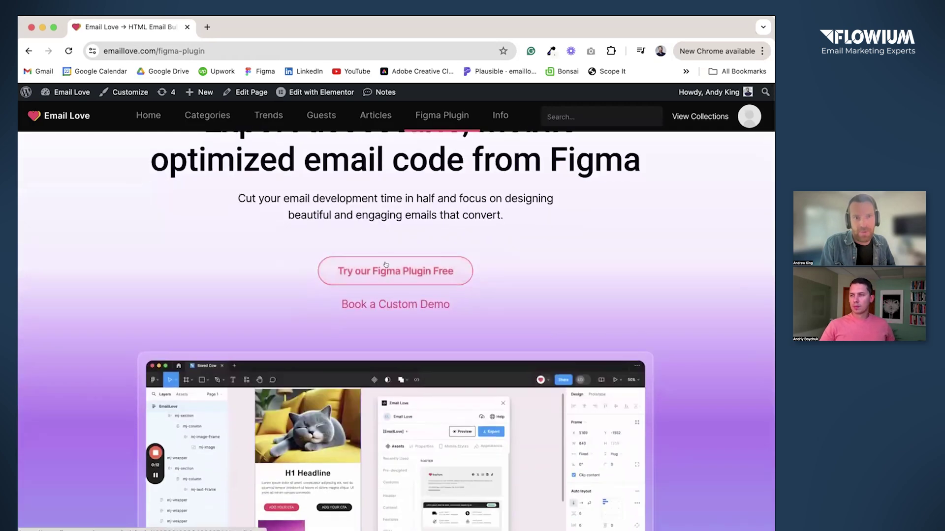
click(388, 268)
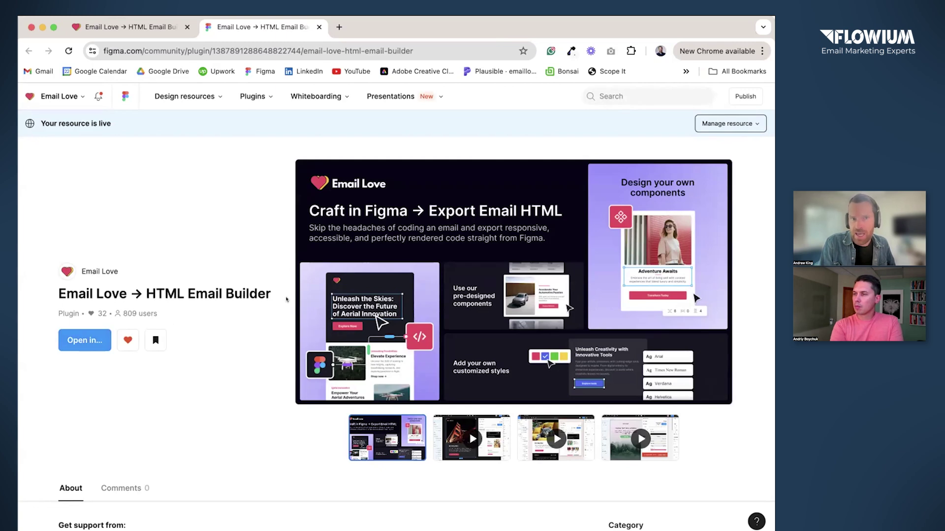
- Open the Email Love Help Center from the Help Docs link in the About section
scroll(281, 288, down, 3)
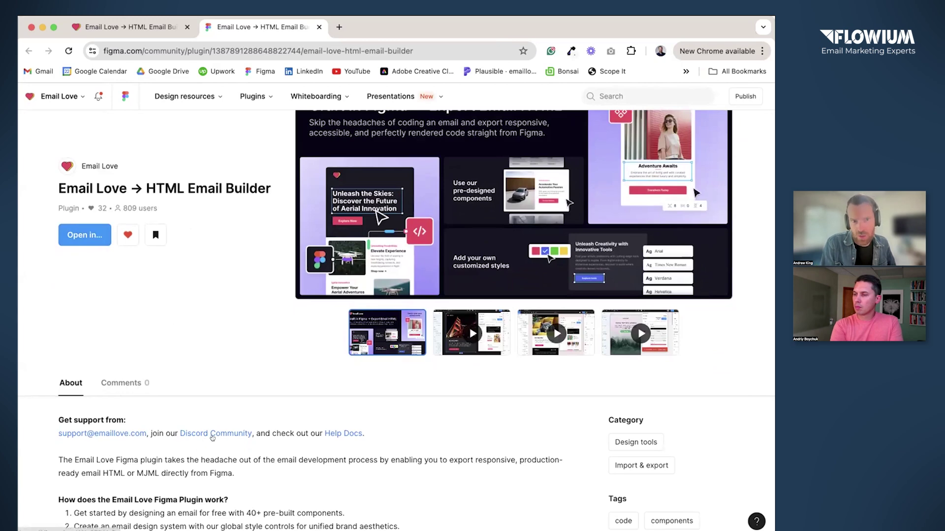
click(334, 433)
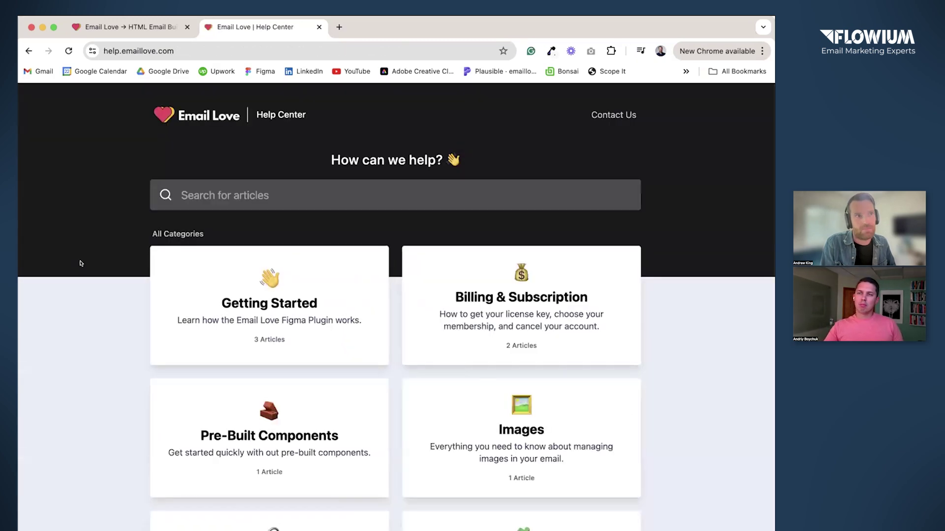
- Go back to the emaillove.com/figma-plugin tab, scrolled to the top
click(121, 28)
scroll(186, 293, up, 2)
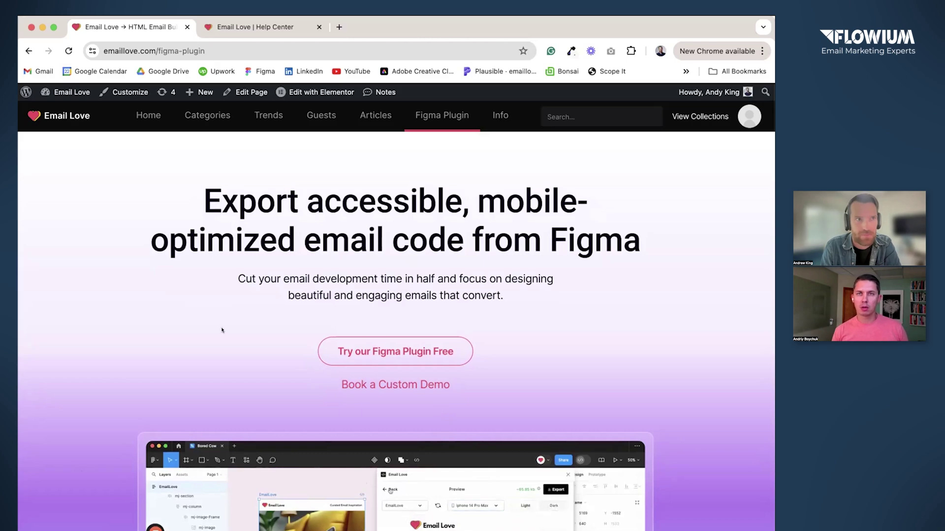
- Switch the pricing cards to yearly rates ($15 Starter, $29 Growth), then return to Figma
scroll(222, 330, down, 15)
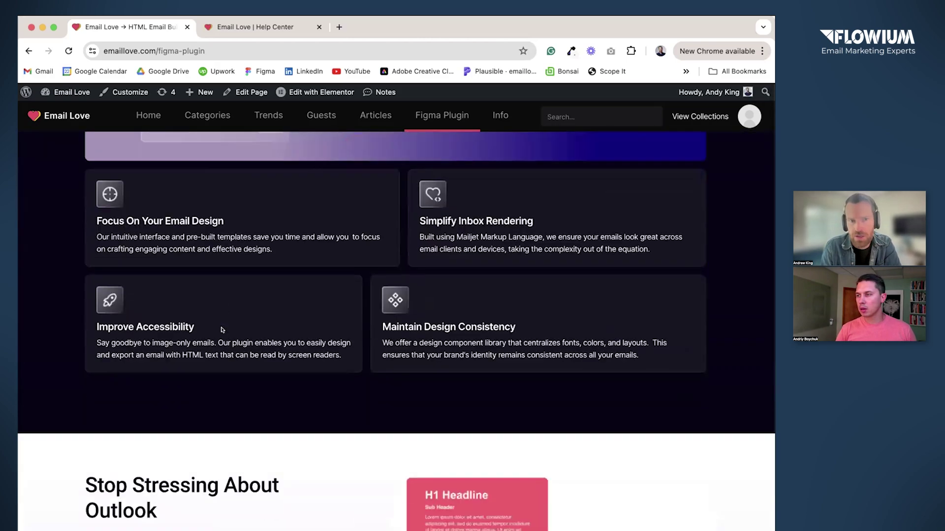
scroll(222, 330, down, 15)
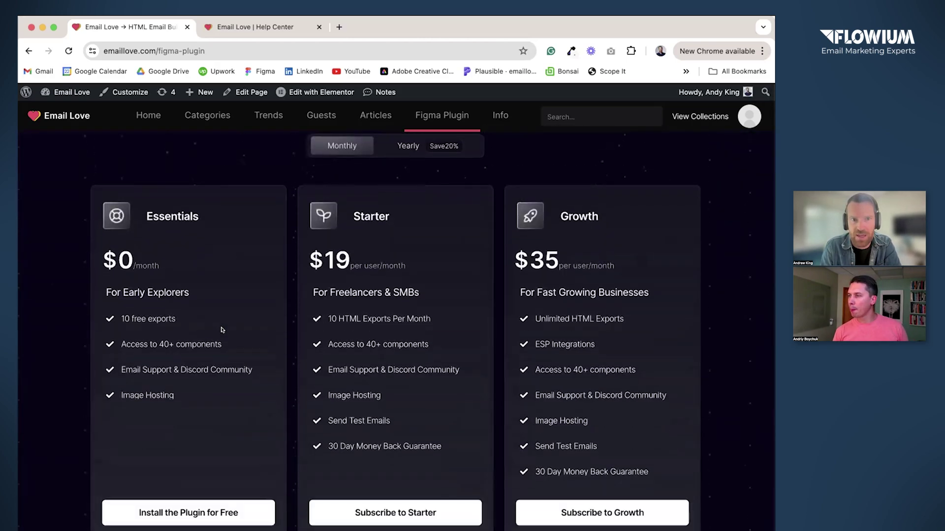
scroll(222, 330, up, 1)
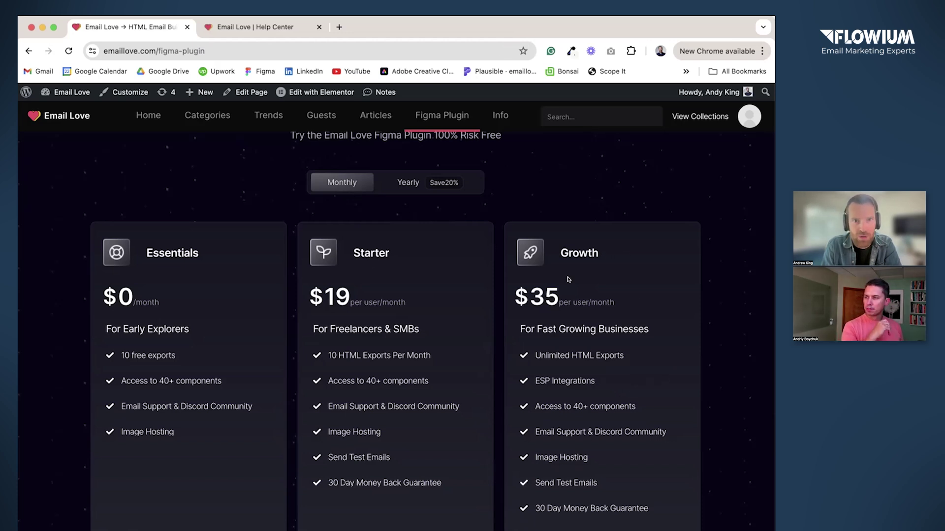
click(406, 182)
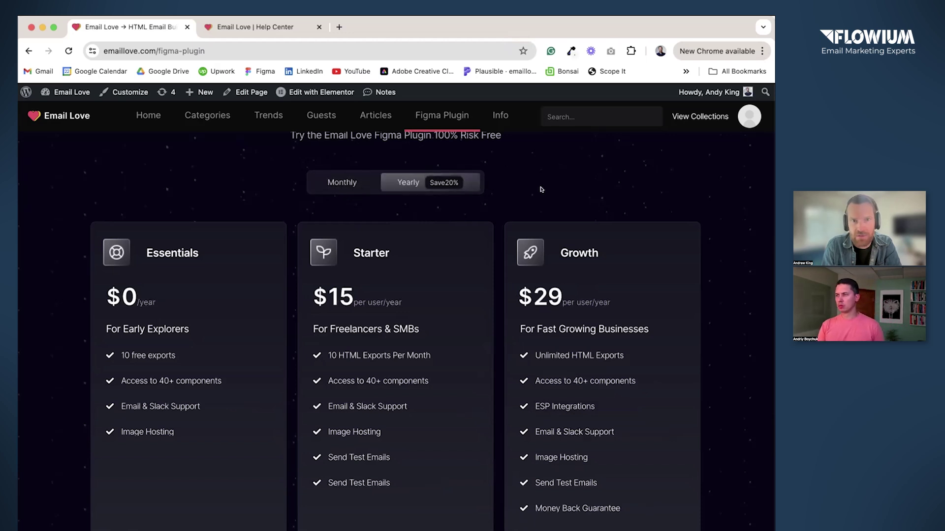
scroll(549, 196, down, 1)
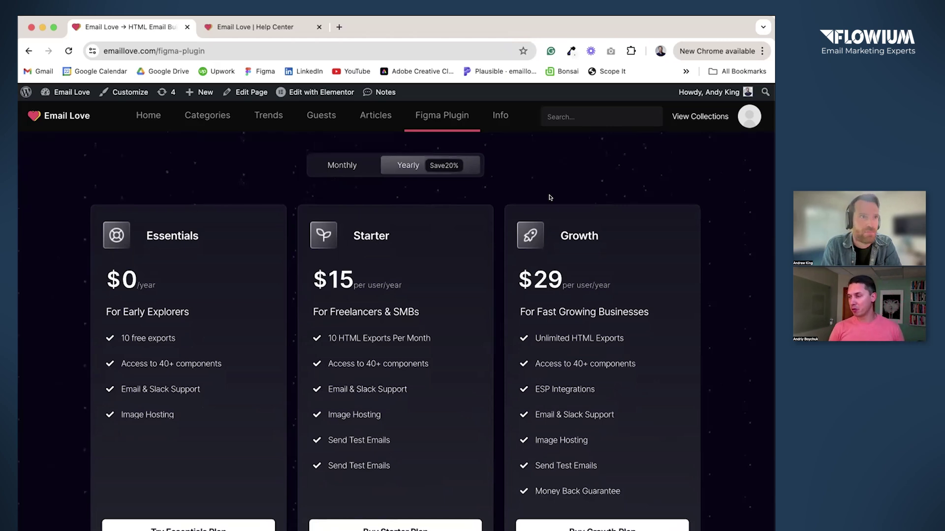
scroll(549, 197, down, 1)
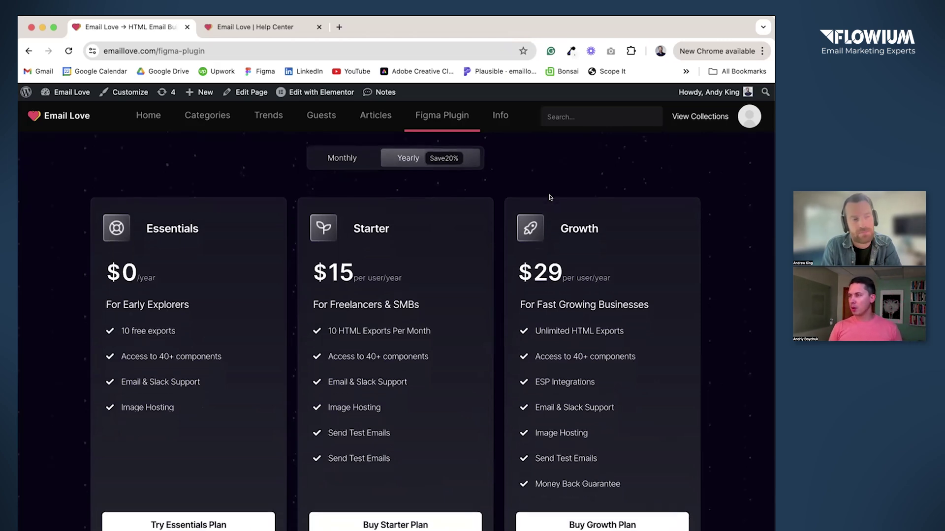
key(super+Tab)
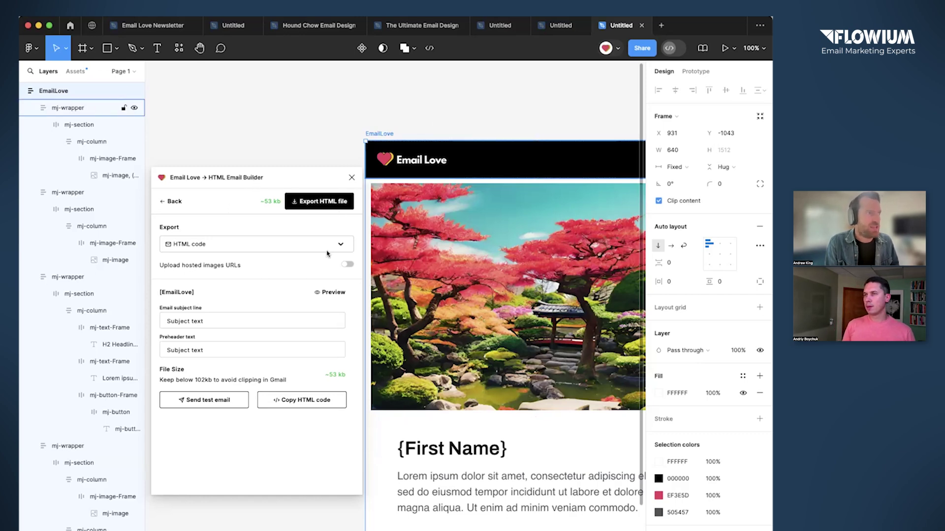
- Export the email as an HTML file and turn on Upload hosted images URLs
click(323, 201)
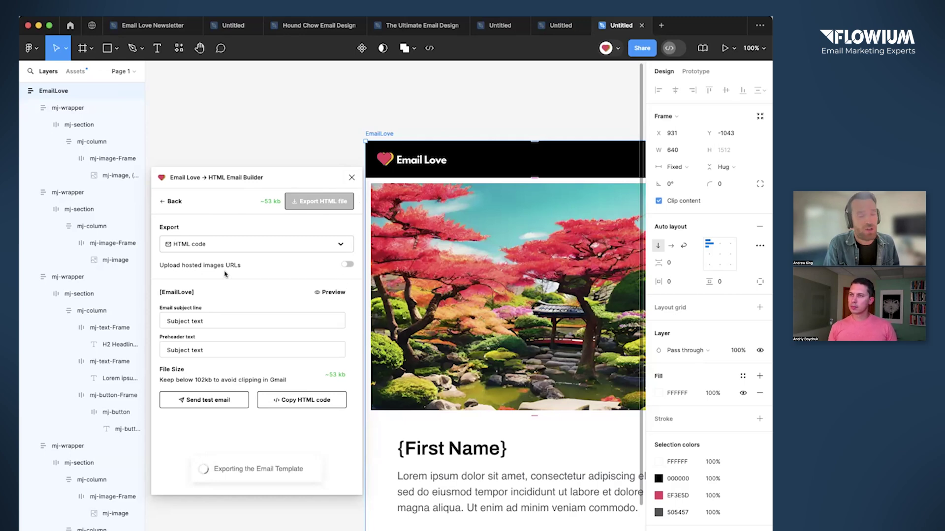
click(351, 265)
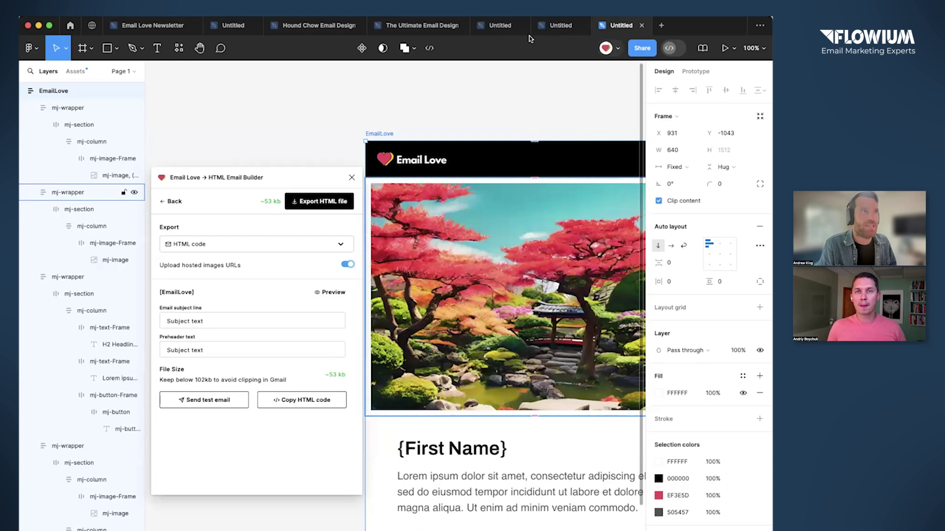
- Open the Funboy design file and select the STARS code, paragraph and Explore Funboy blocks
click(499, 19)
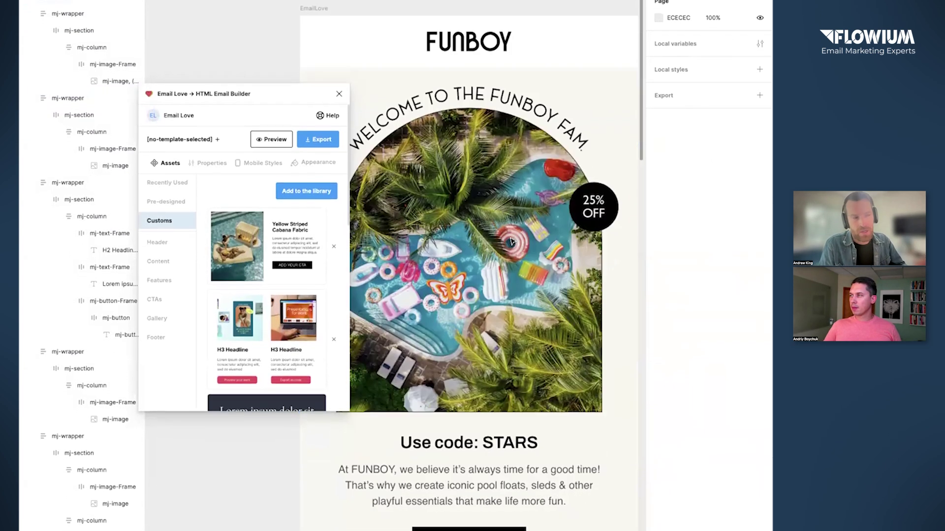
scroll(472, 246, down, 3)
click(474, 415)
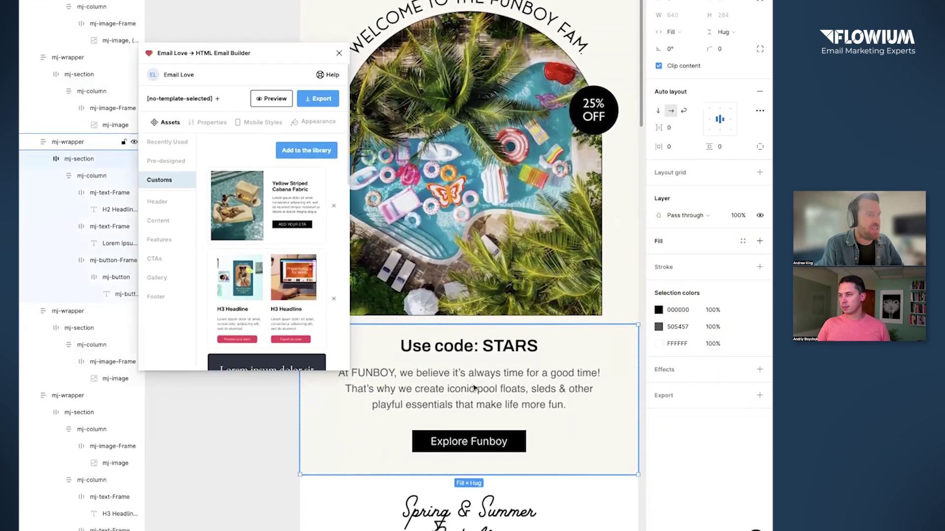
click(474, 393)
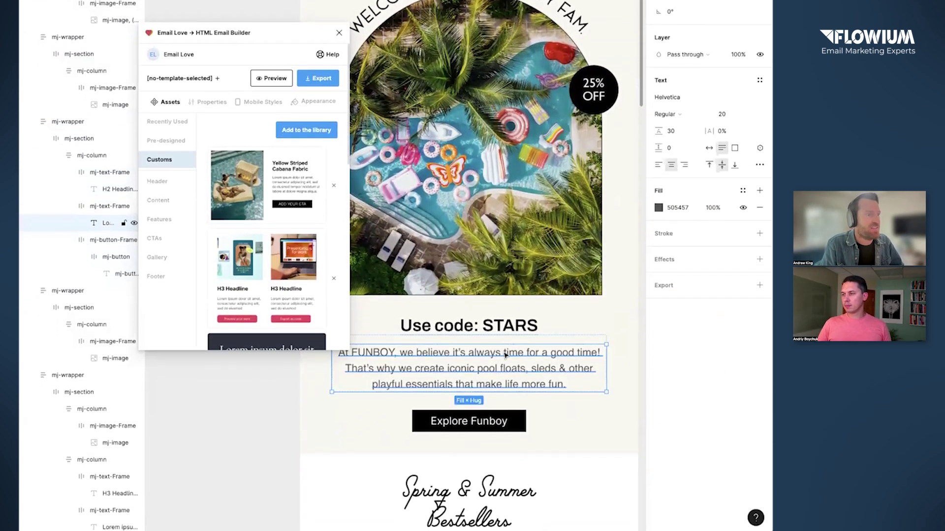
click(542, 433)
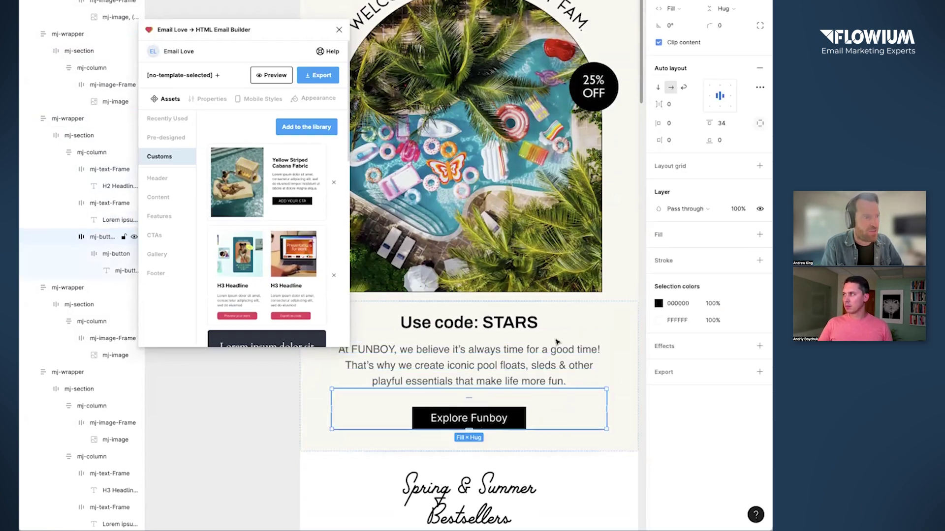
- Scroll through the Funboy email design on the canvas
scroll(542, 345, down, 10)
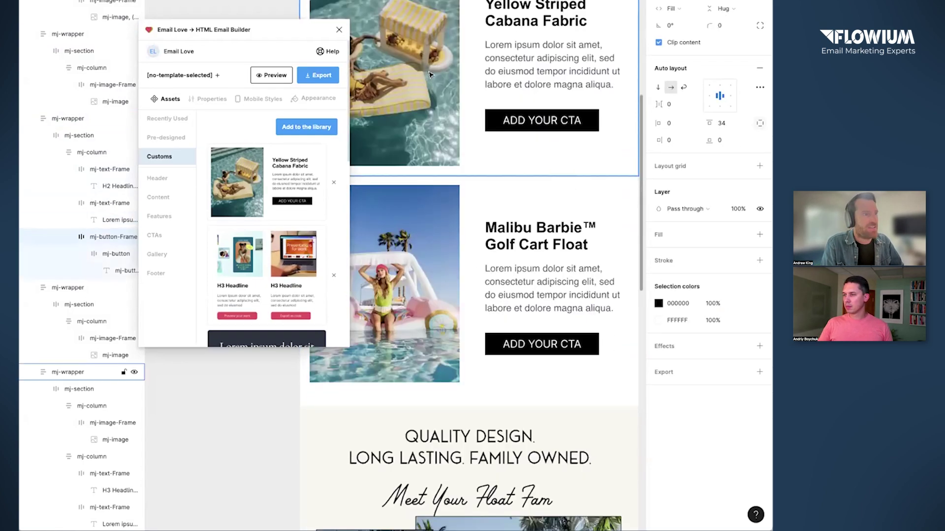
scroll(492, 275, down, 5)
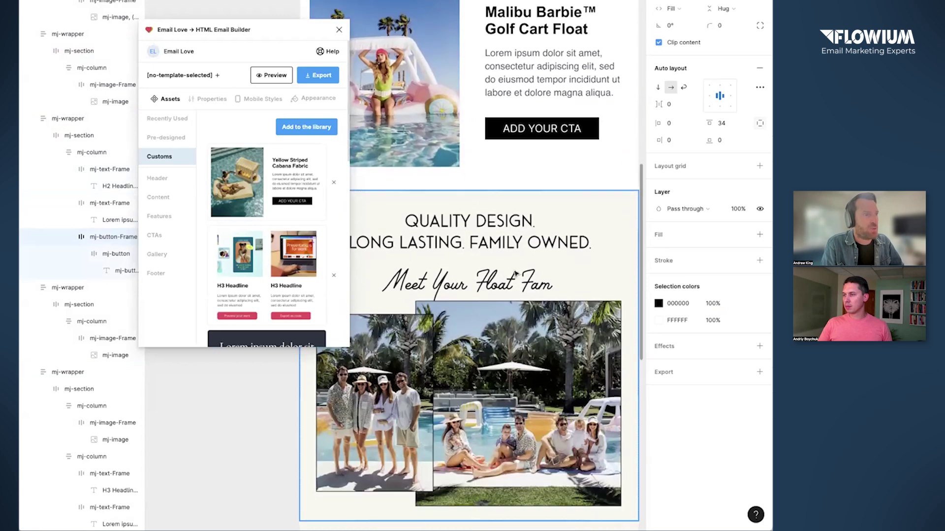
scroll(492, 249, down, 2)
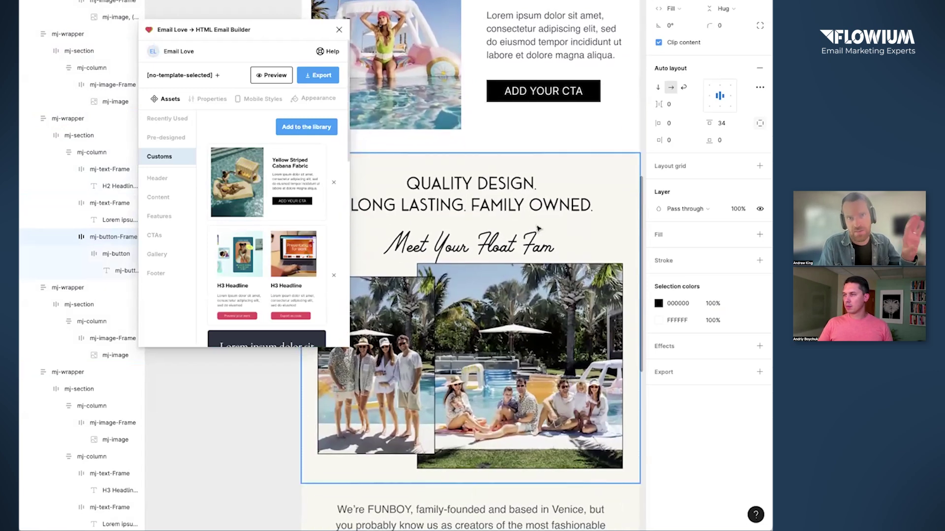
scroll(538, 228, down, 7)
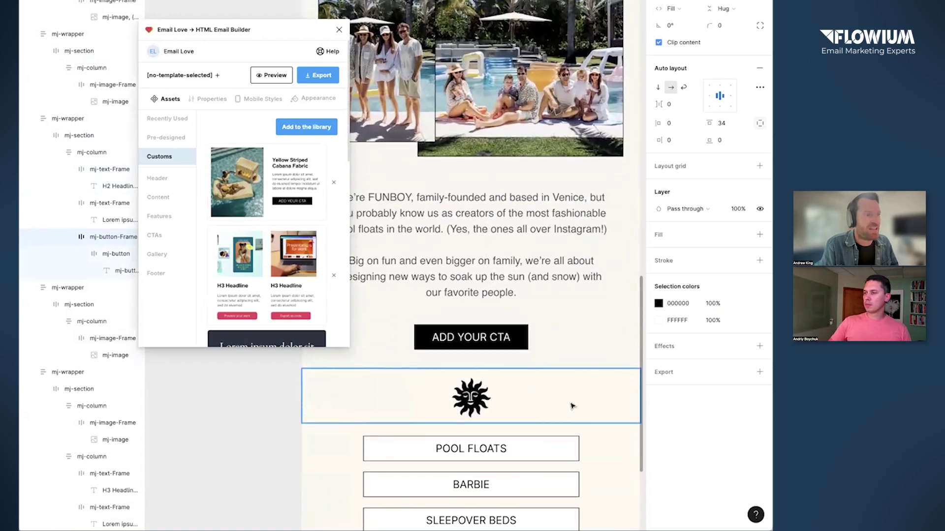
scroll(576, 397, down, 4)
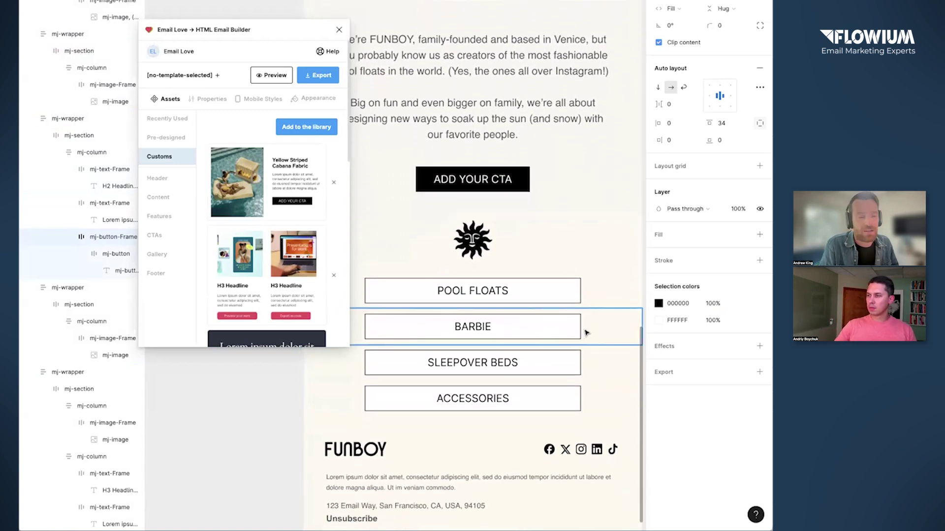
scroll(585, 332, down, 2)
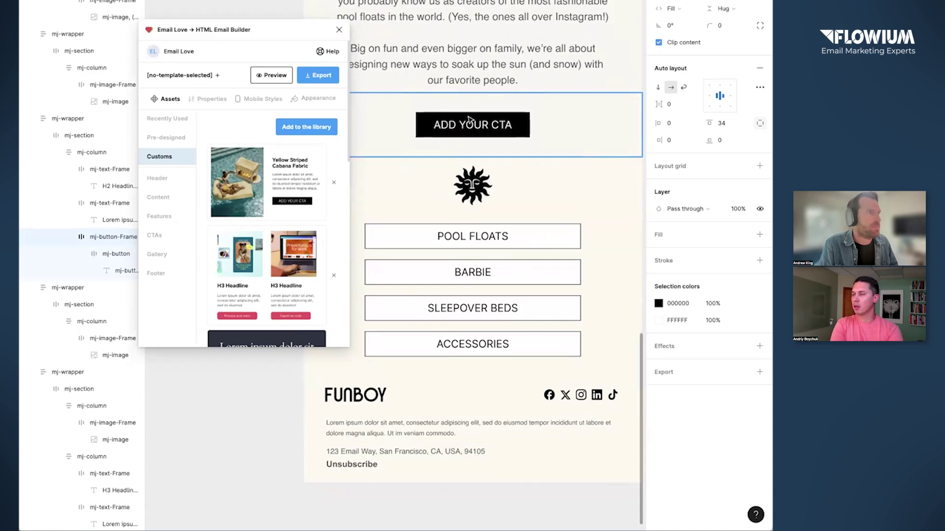
scroll(470, 138, up, 20)
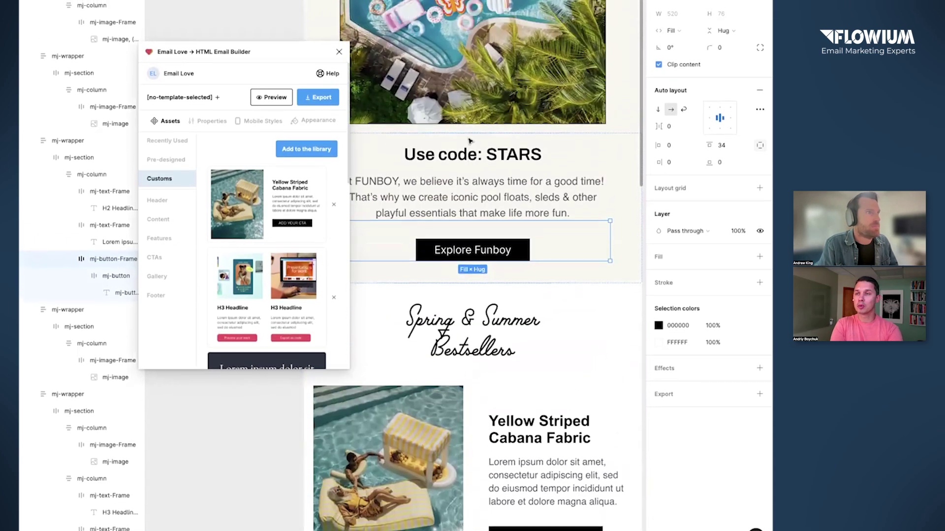
scroll(469, 131, up, 8)
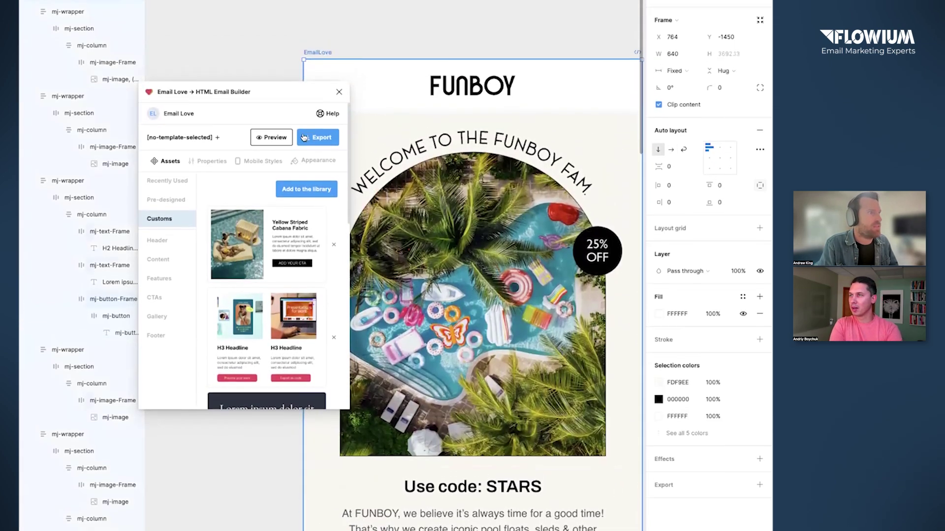
- Preview the Funboy email in Dark mode, scrolling through its product blocks and brand story
click(274, 128)
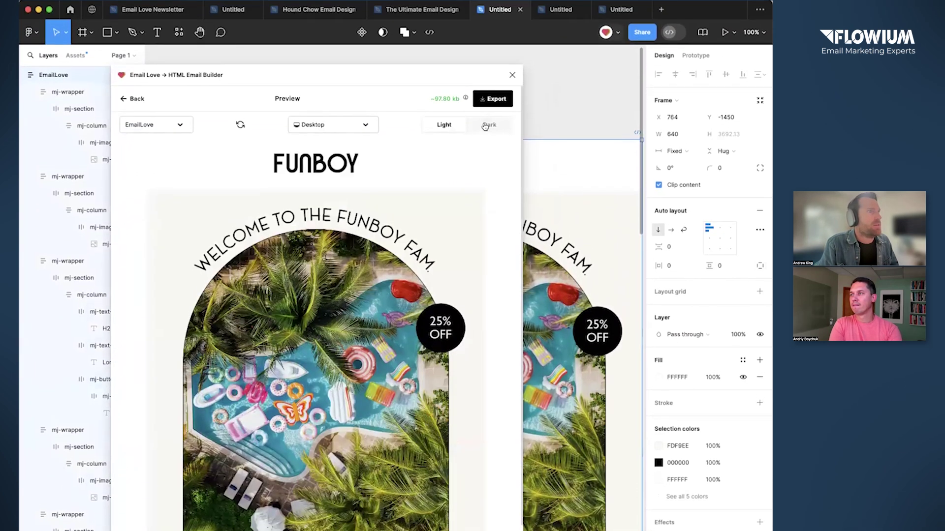
click(485, 117)
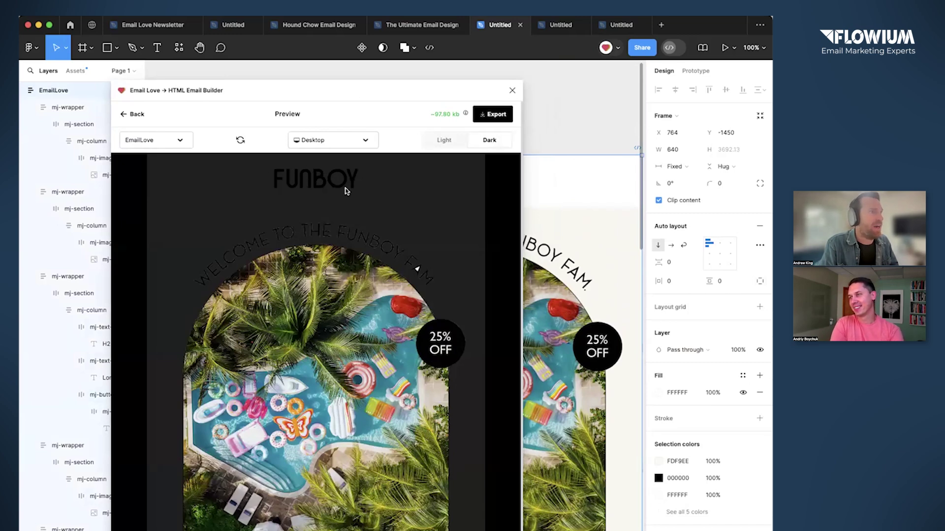
scroll(298, 293, down, 1)
scroll(295, 295, down, 5)
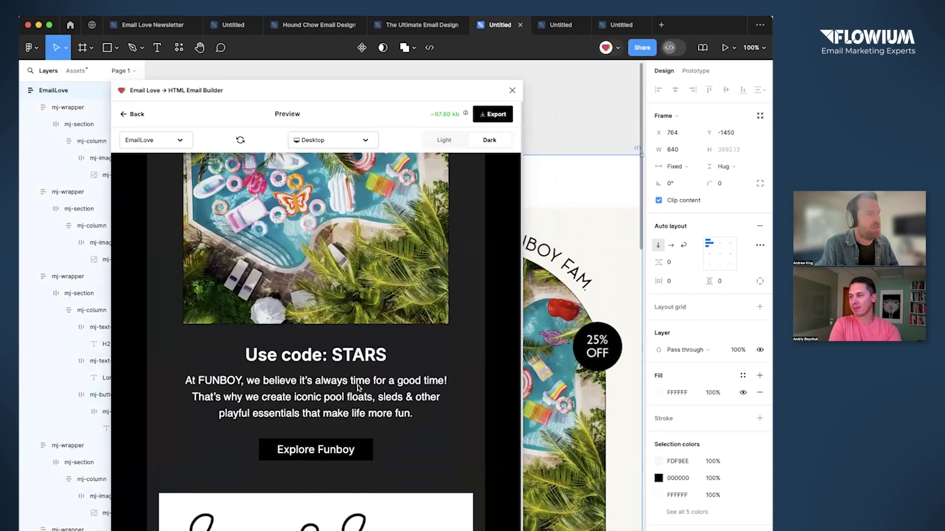
scroll(362, 389, down, 10)
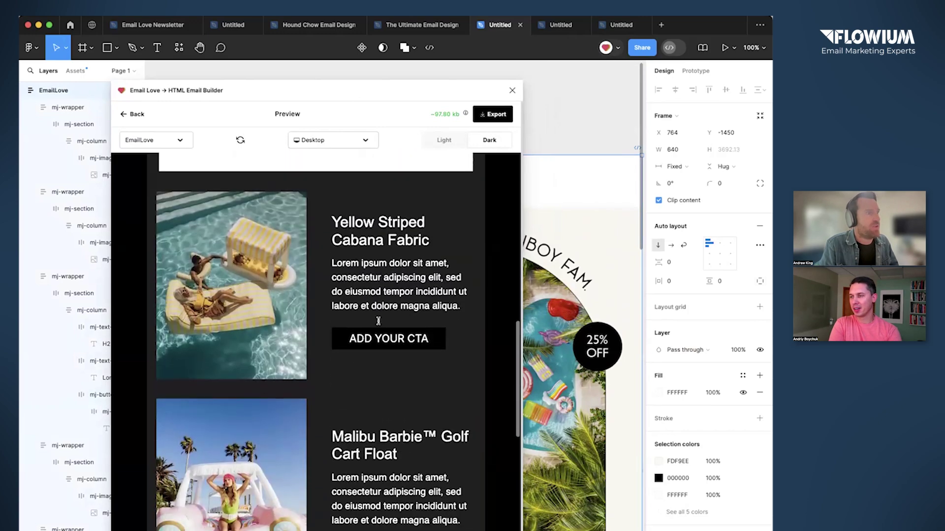
scroll(395, 256, down, 10)
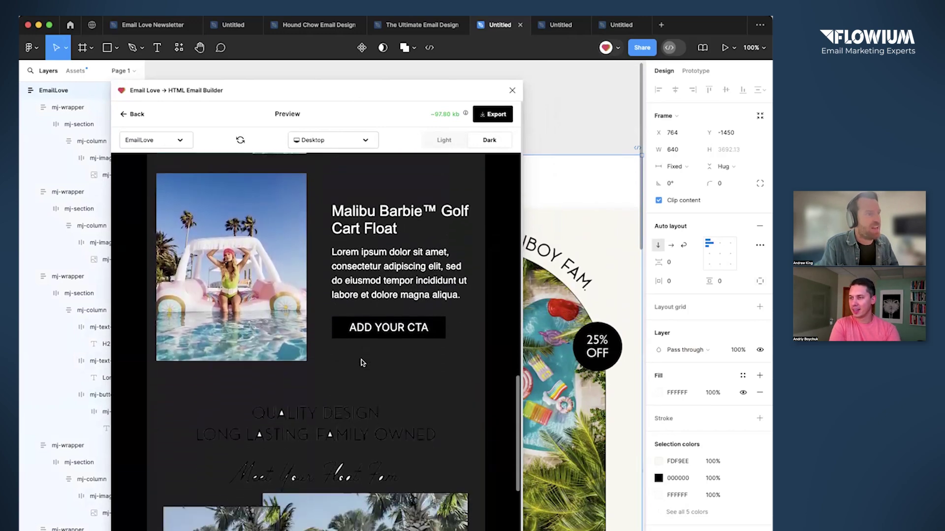
scroll(362, 362, down, 2)
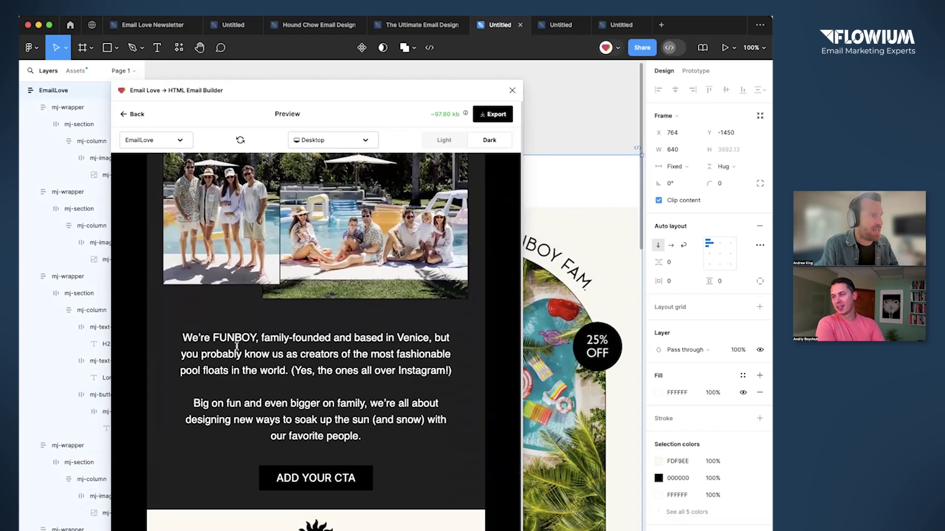
drag(328, 354, 330, 355)
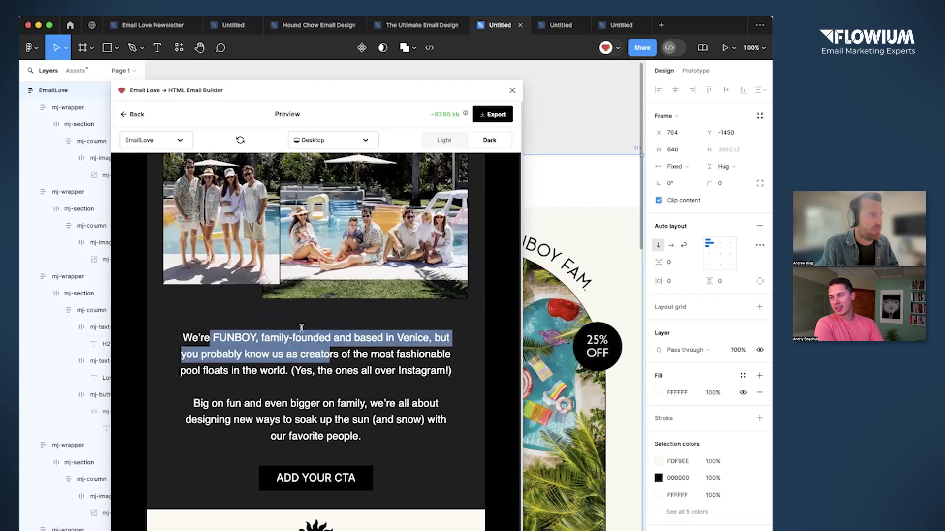
click(332, 348)
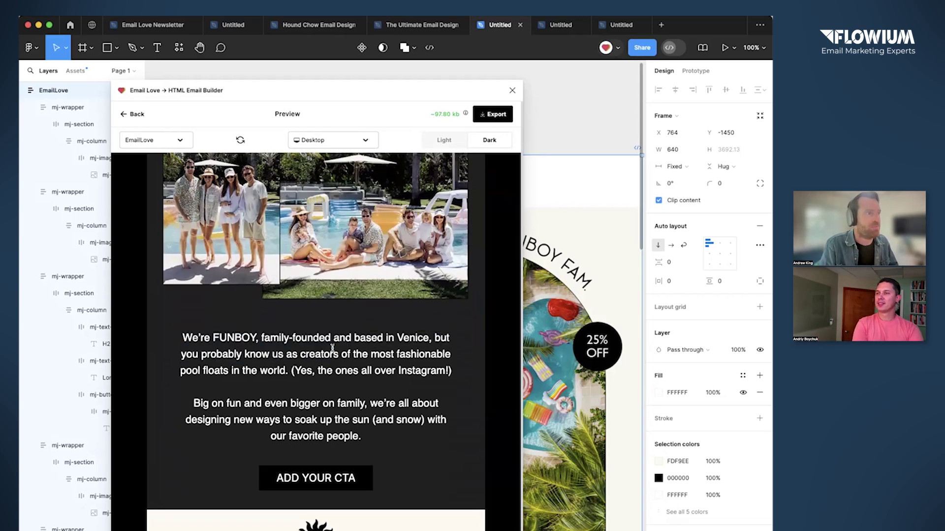